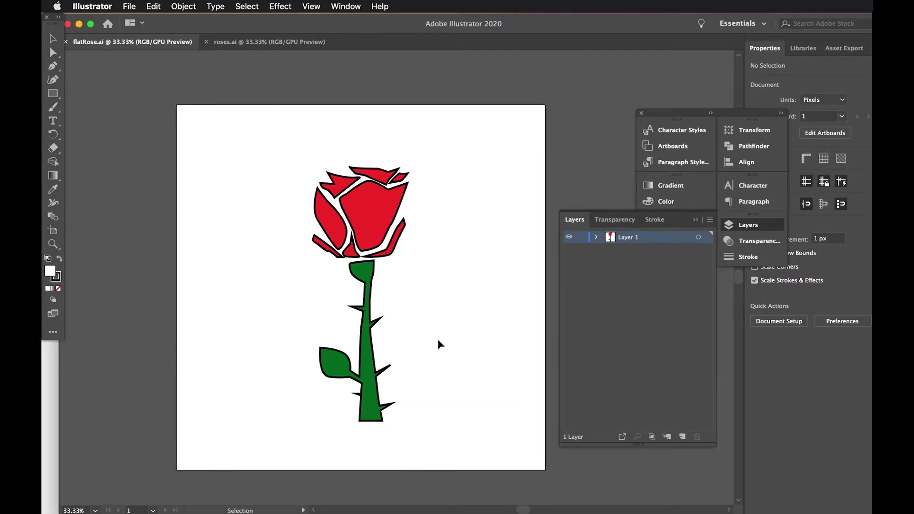
Step: Pan the canvas to bring the rose artboard into view
mouse_move(437, 339)
left_mouse_down()
mouse_move(443, 302)
mouse_move(441, 325)
left_mouse_up()
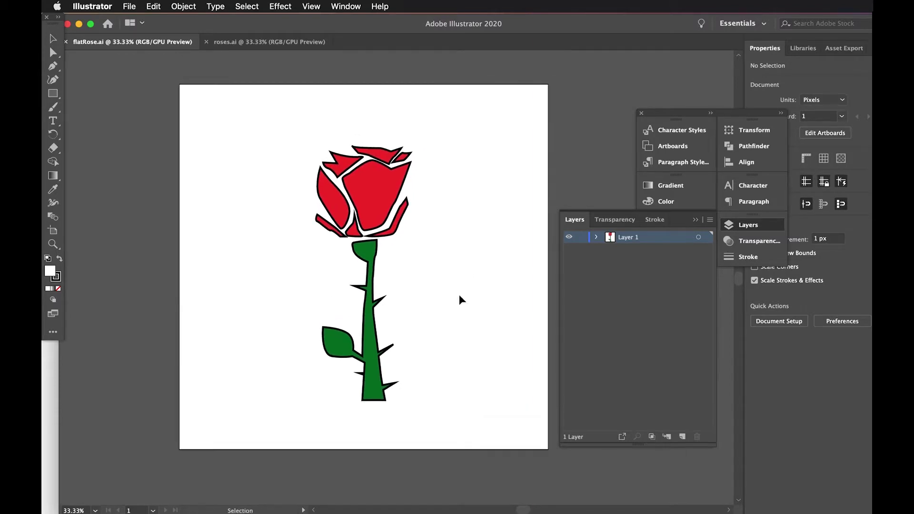
key("space")
left_click_drag(459, 294, 422, 272)
left_click_drag(376, 247, 393, 271)
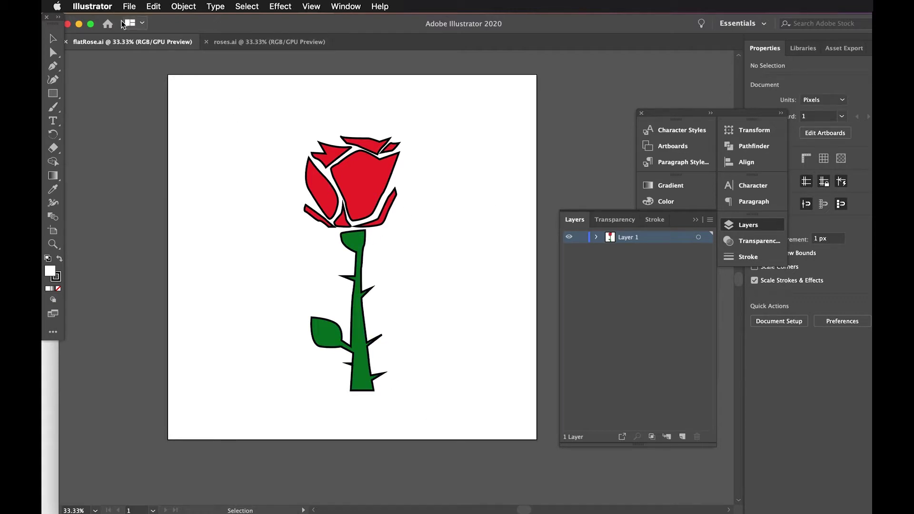
Step: Export the rose artwork as flatRose.svg in SVG format, accepting the SVG options
left_click(130, 6)
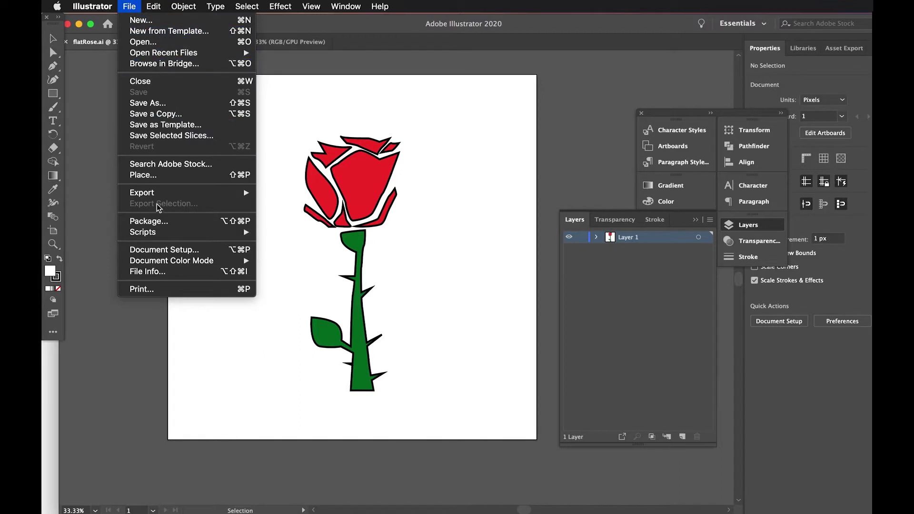
mouse_move(160, 194)
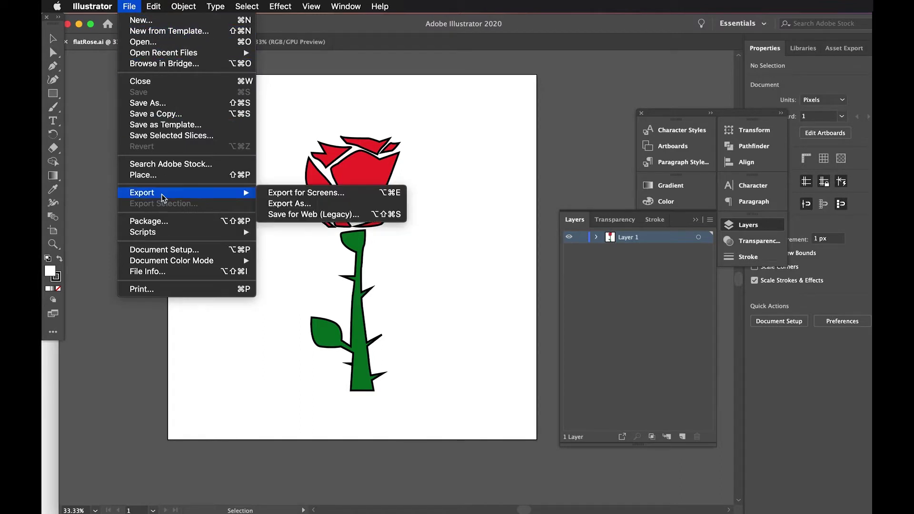
left_click(612, 307)
left_click(130, 6)
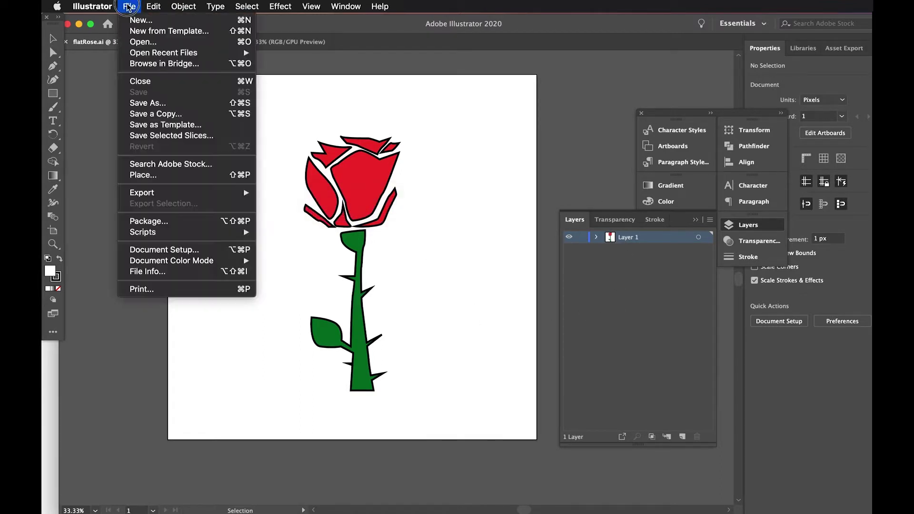
mouse_move(178, 194)
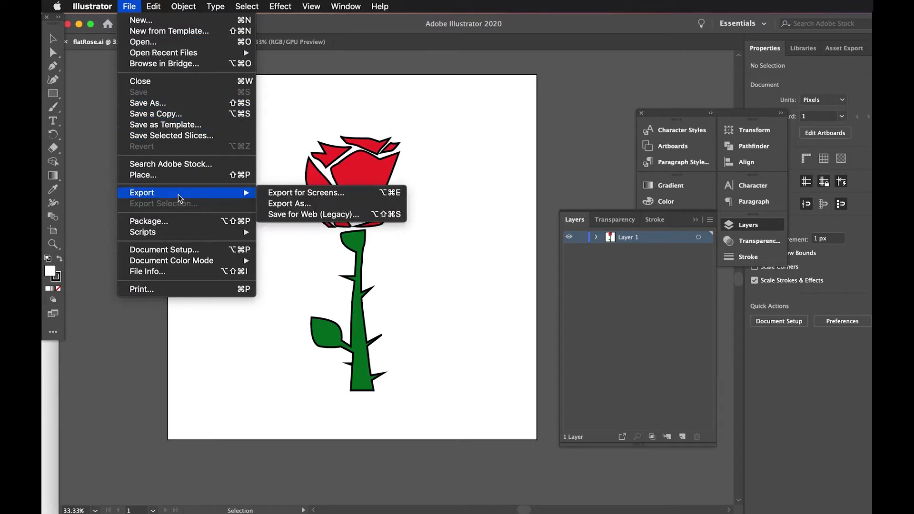
left_click(284, 205)
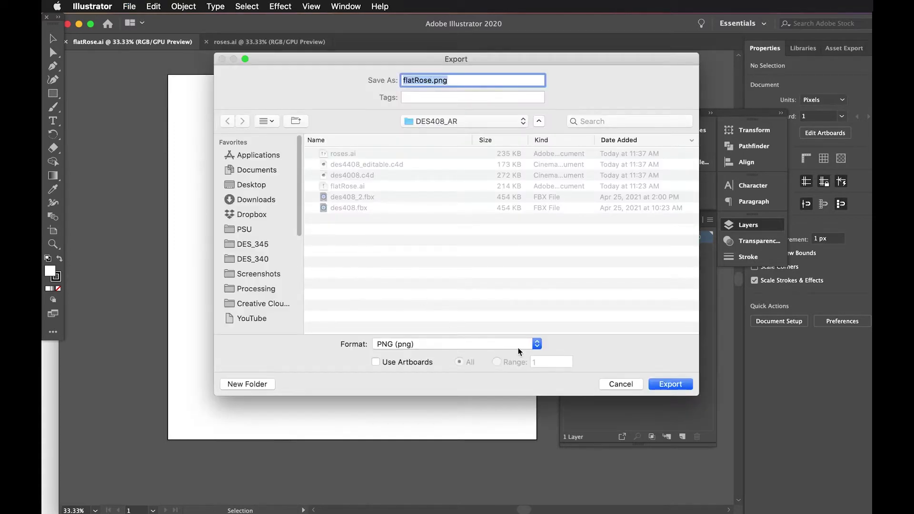
left_click(519, 349)
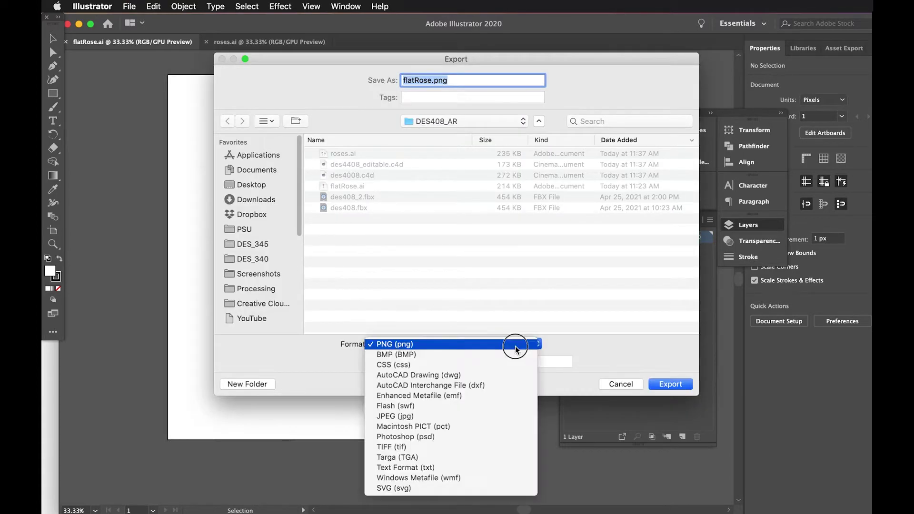
left_click(456, 489)
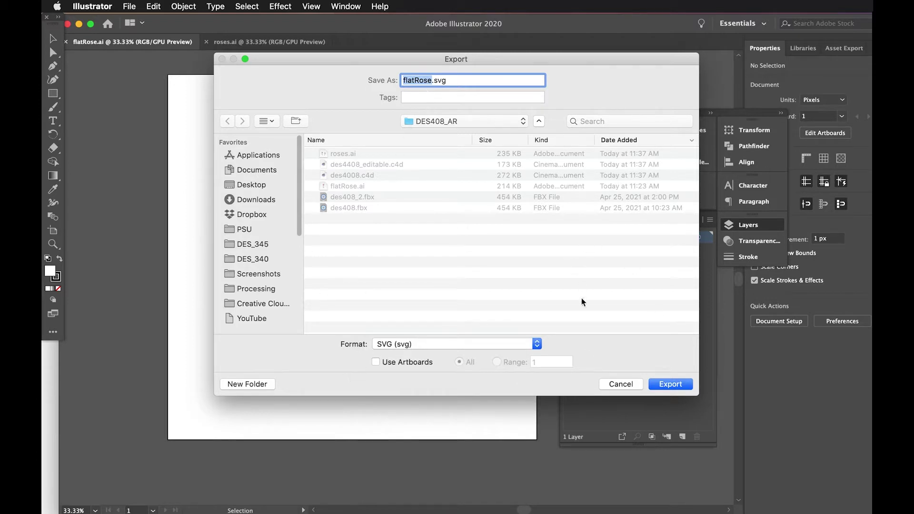
left_click(671, 384)
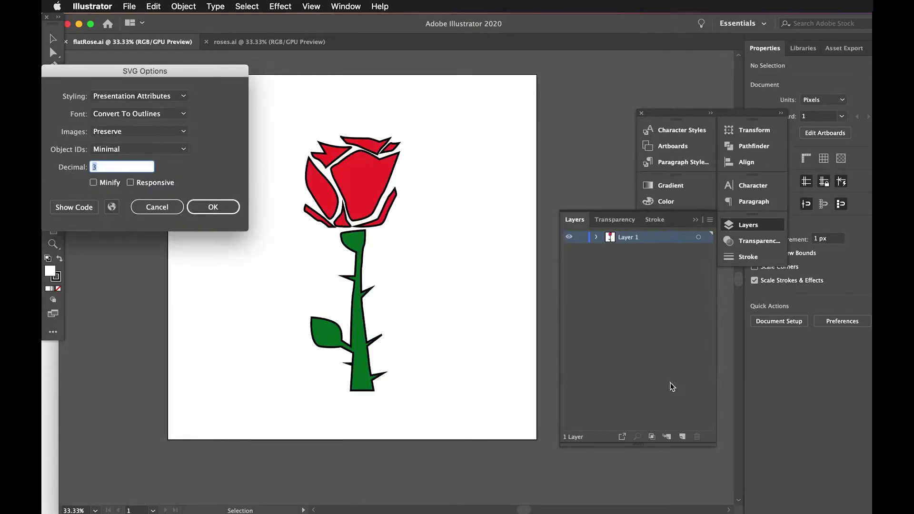
left_click(212, 205)
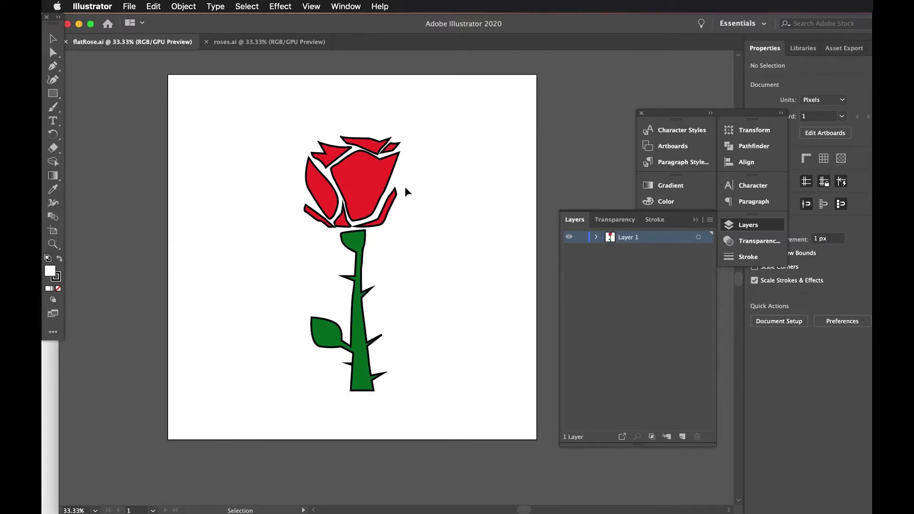
key("a")
key("super+Tab")
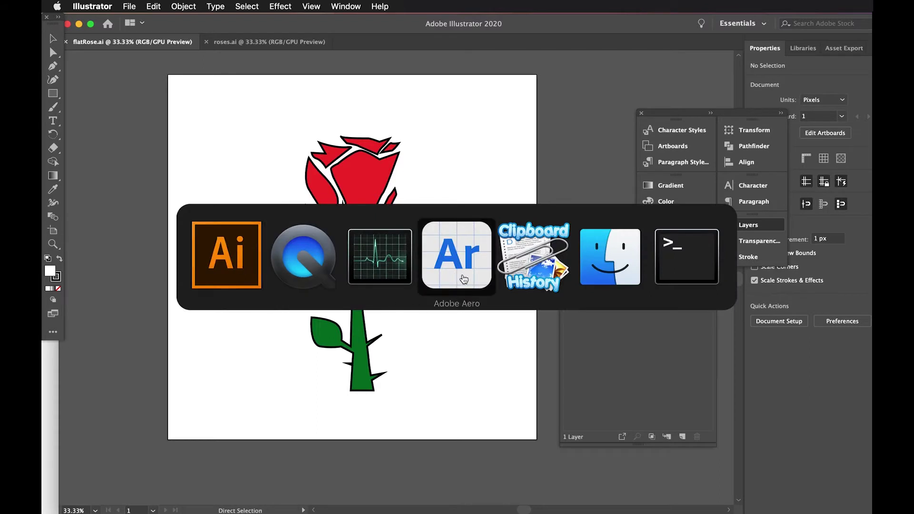
Step: Create a new Aero project called 'Rose' and open its empty scene
left_click(464, 278)
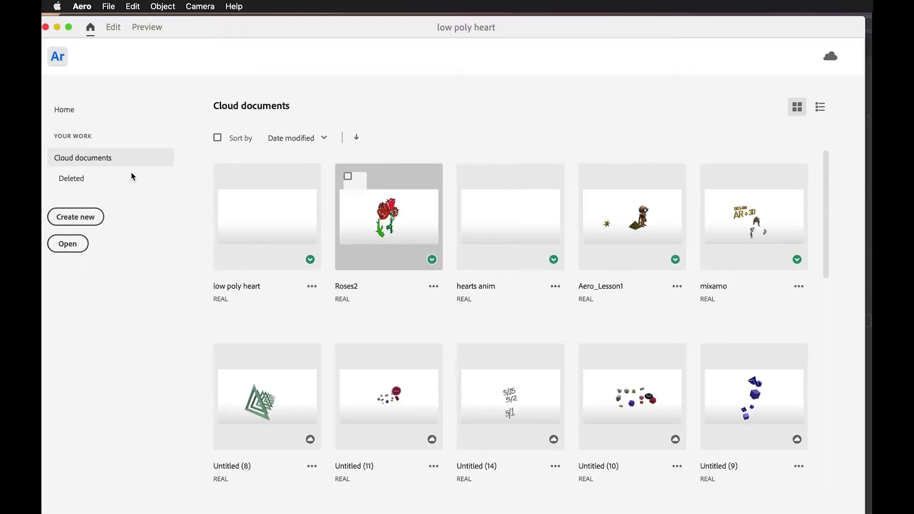
left_click(73, 222)
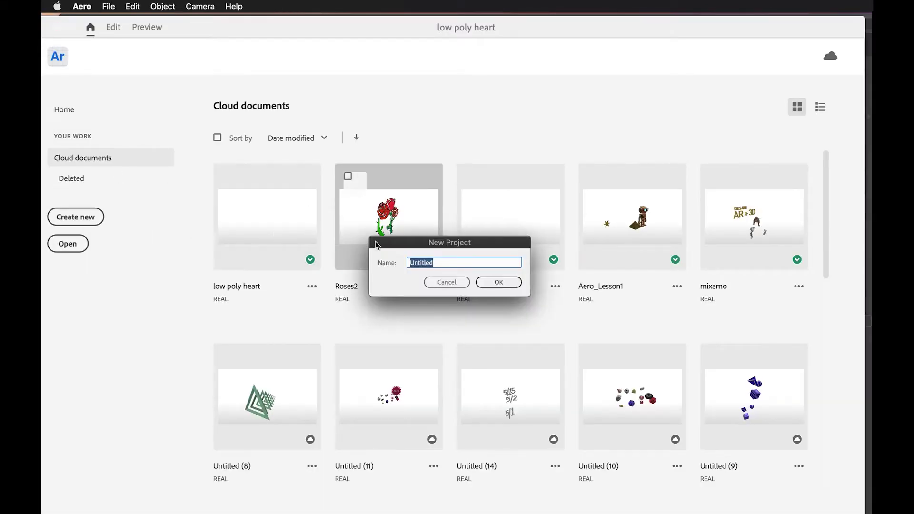
type("Rose")
key("super+Tab")
key("super+Tab")
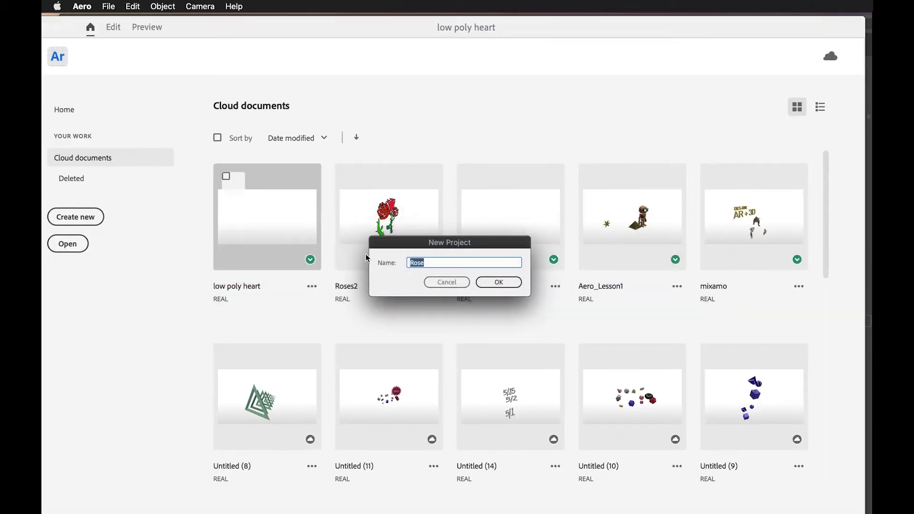
left_click(487, 283)
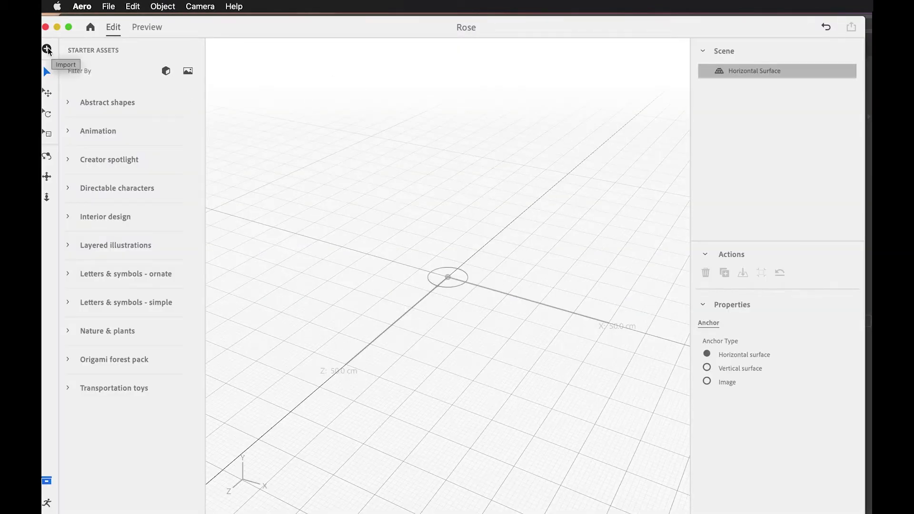
Step: Import flatRose.svg from the DES408_AR folder into the Rose scene
left_click(47, 49)
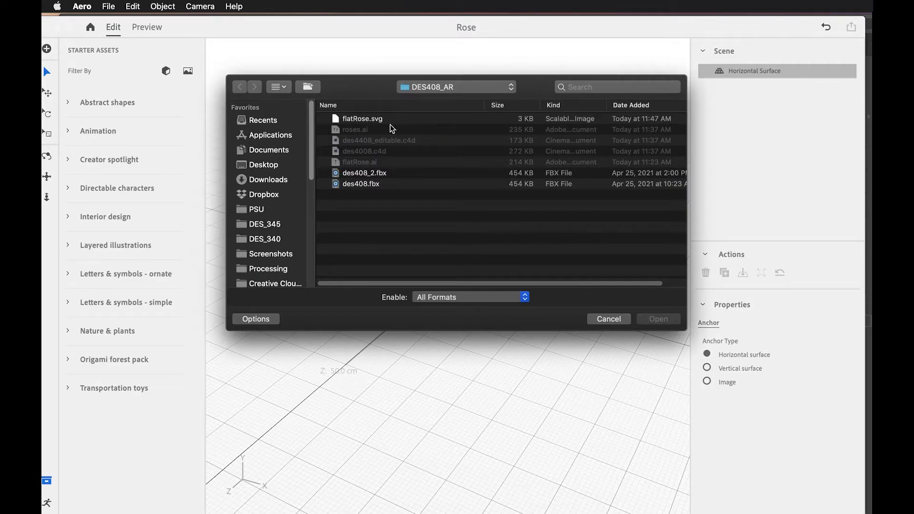
left_click(386, 122)
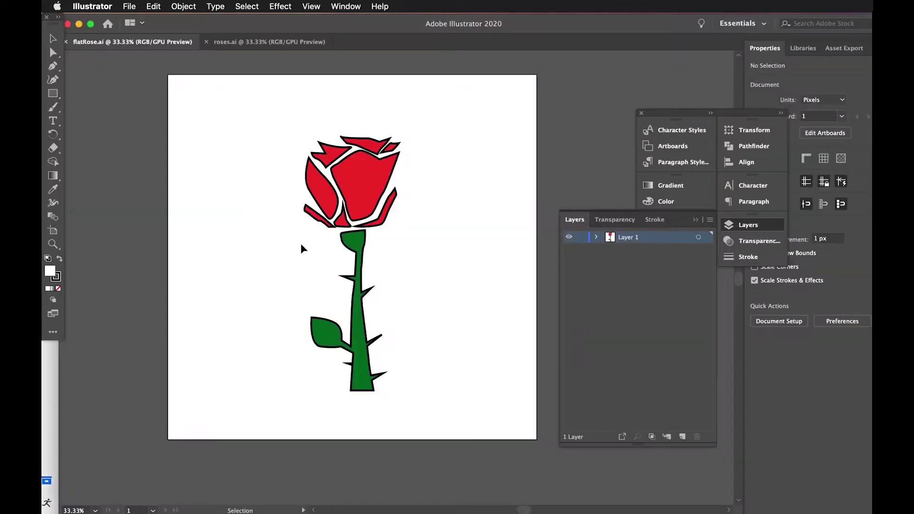
key("super+Tab")
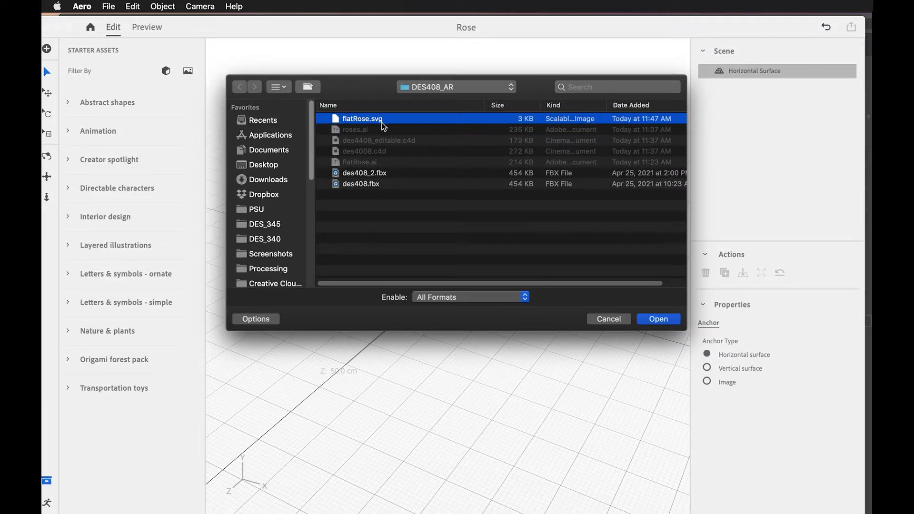
left_click(673, 321)
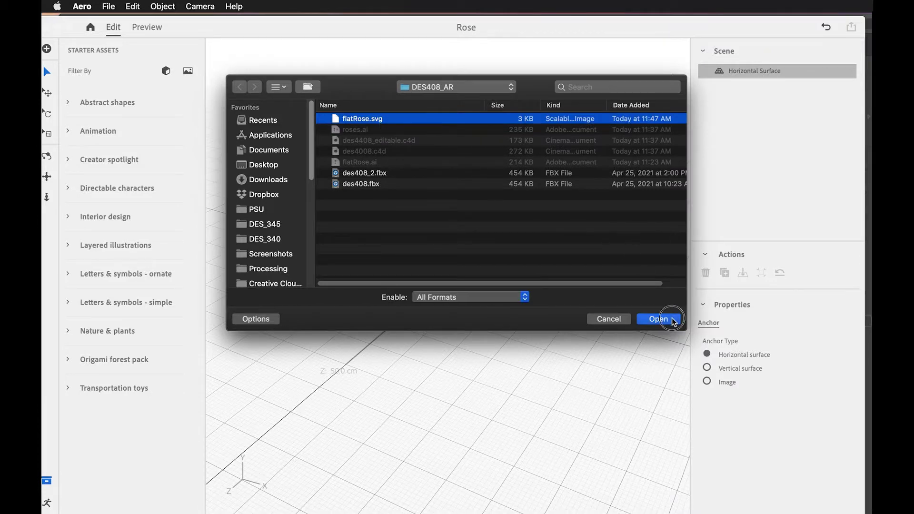
left_click(673, 321)
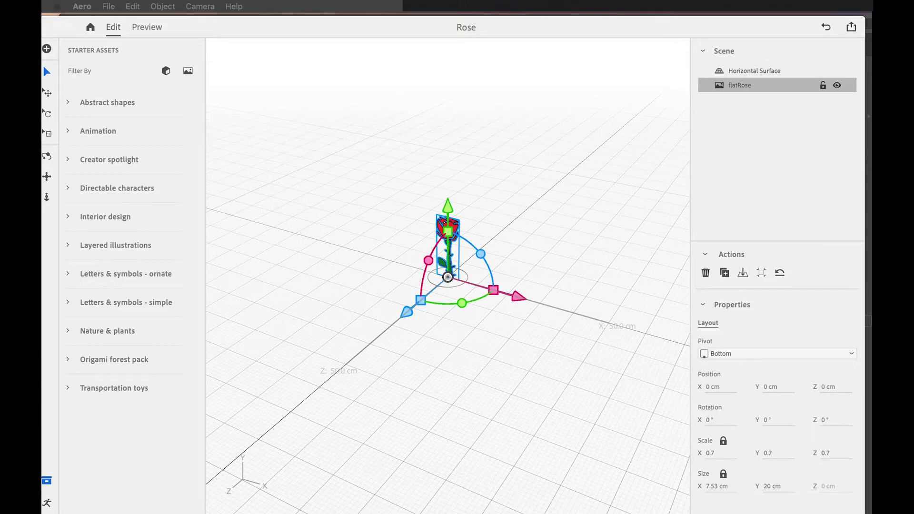
left_click_drag(578, 1, 576, 137)
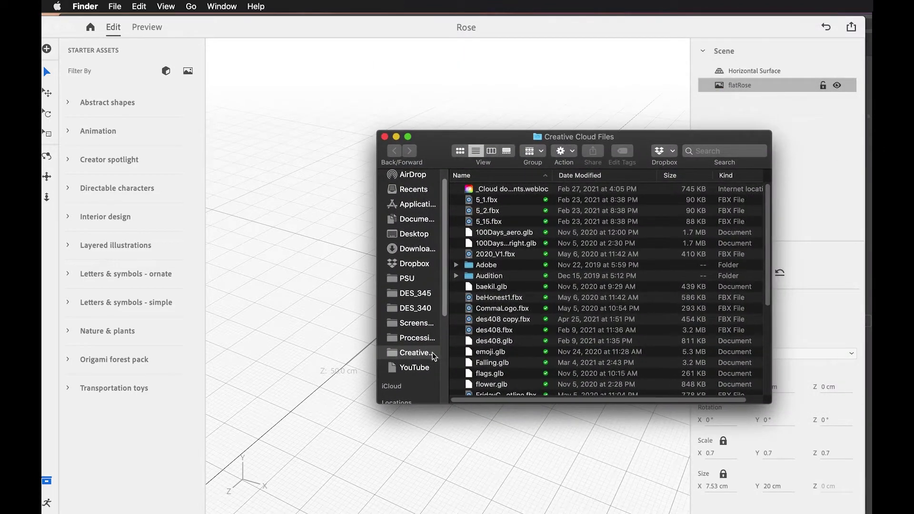
left_click_drag(449, 347, 480, 327)
double_click(457, 156)
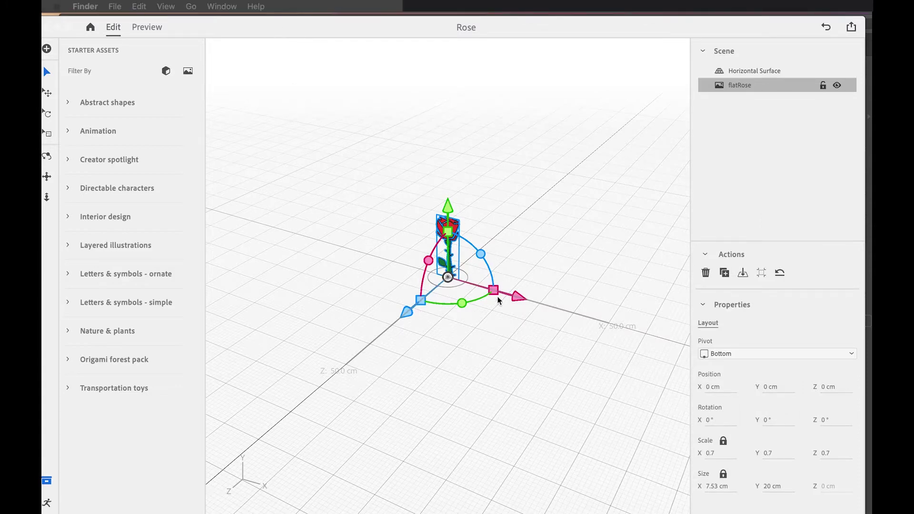
Step: Scale the flat rose up to 2.9, about 78 cm tall, and look around it
left_click(528, 296)
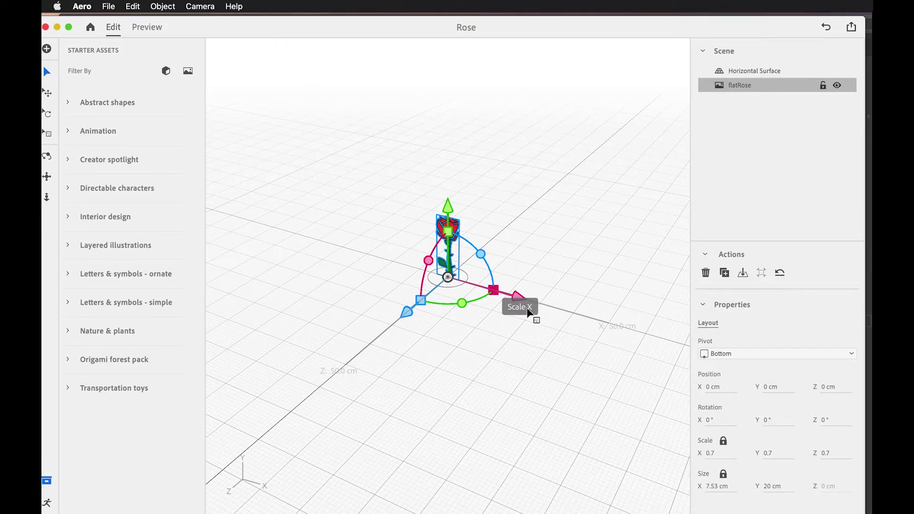
left_click_drag(494, 290, 602, 293)
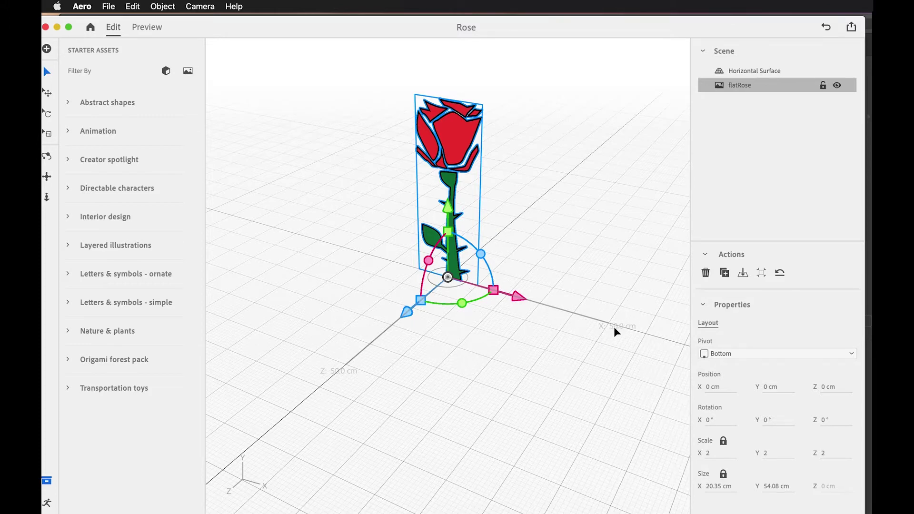
mouse_move(493, 290)
left_mouse_down()
mouse_move(547, 294)
mouse_move(522, 292)
mouse_move(471, 336)
mouse_move(521, 290)
mouse_move(509, 328)
mouse_move(463, 353)
mouse_move(471, 335)
mouse_move(488, 315)
mouse_move(485, 369)
mouse_move(549, 252)
mouse_move(483, 263)
mouse_move(502, 292)
left_mouse_up()
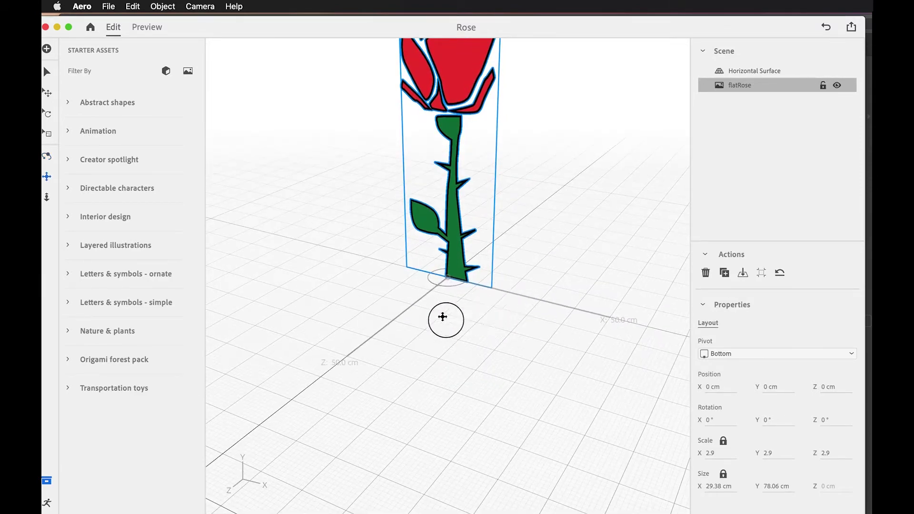
left_click_drag(442, 316, 310, 278)
key("d")
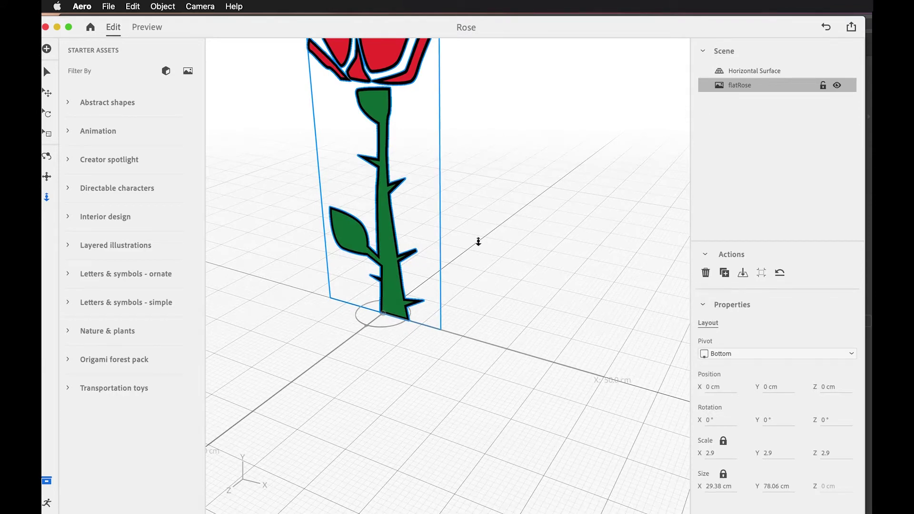
key("super+Tab")
left_click(386, 275)
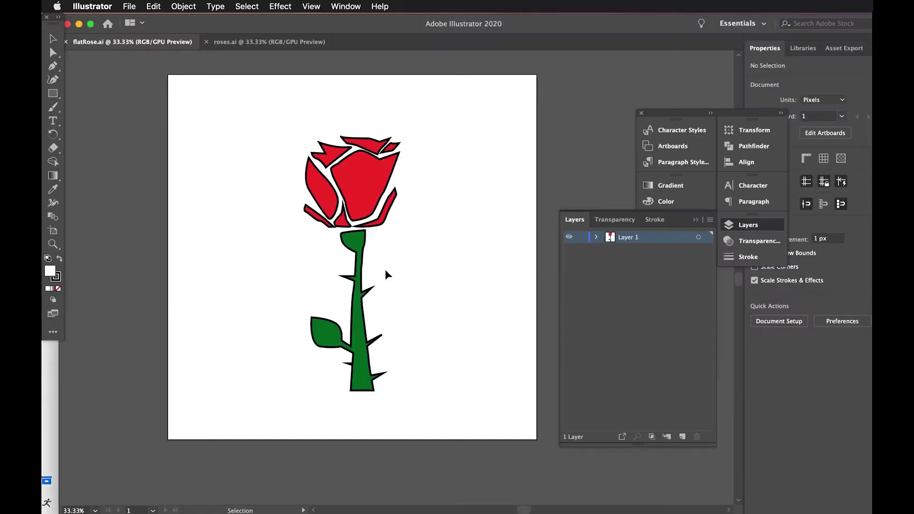
Step: Bring the roses.ai document with its two roses to the front
left_click(278, 42)
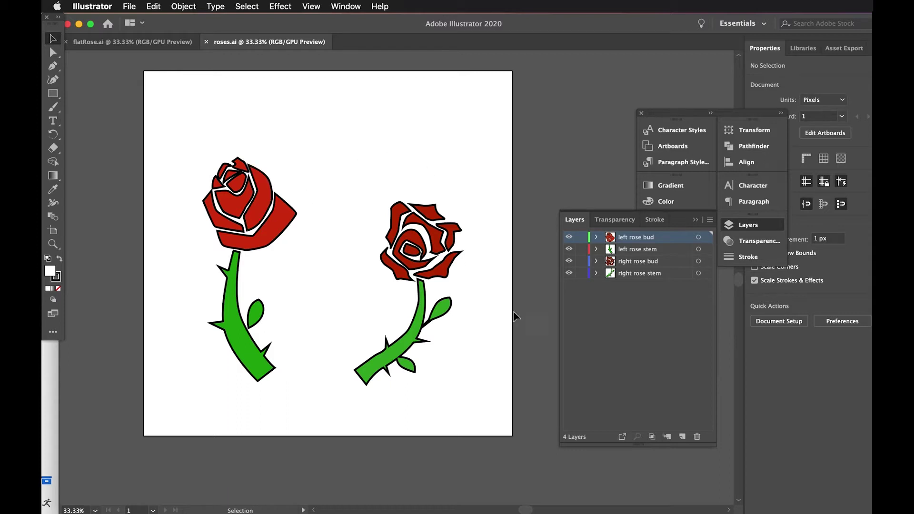
Step: Solo each layer in turn (left/right rose bud and stem), then show all again
left_click(569, 237, "alt")
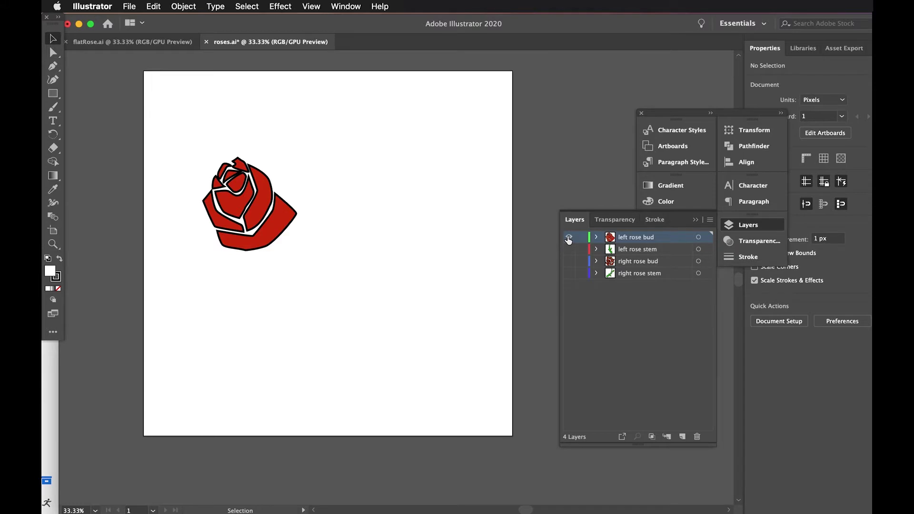
left_click(568, 237, "alt")
left_click(568, 249, "alt")
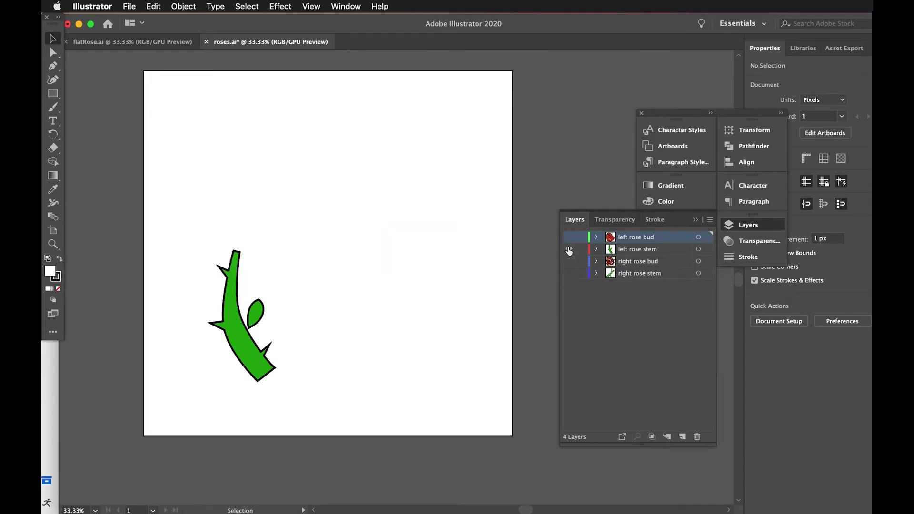
left_click(569, 250, "alt")
left_click(569, 261, "alt")
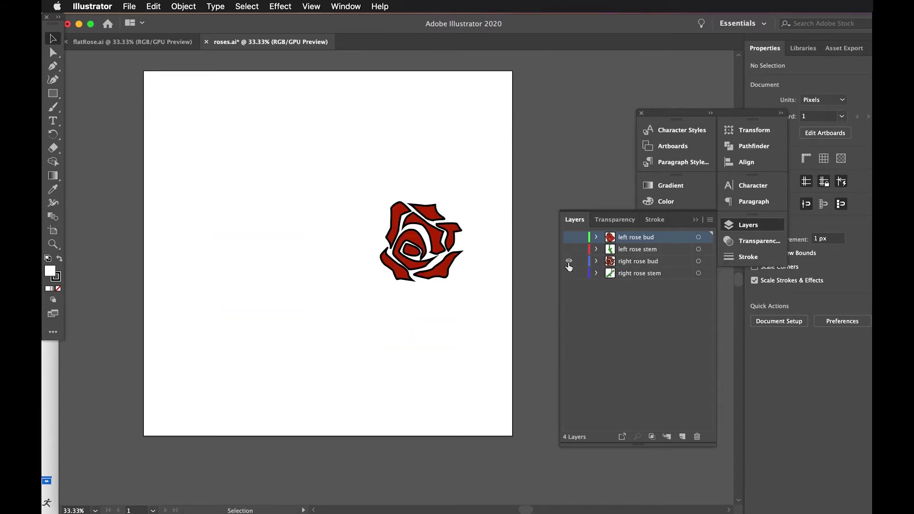
left_click(569, 260, "alt")
left_click(569, 273, "alt")
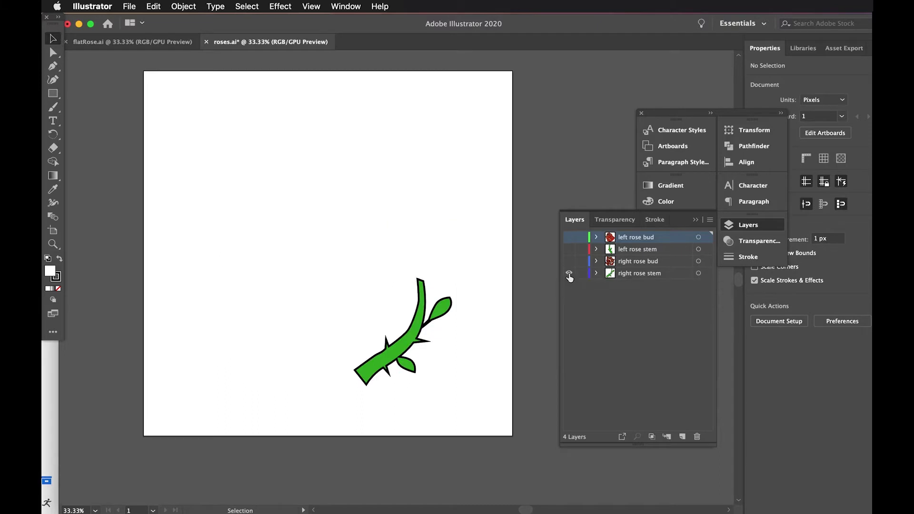
left_click(569, 272, "alt")
Step: Select the whole right rose, move it over the left rose and back beside it
left_click(633, 312)
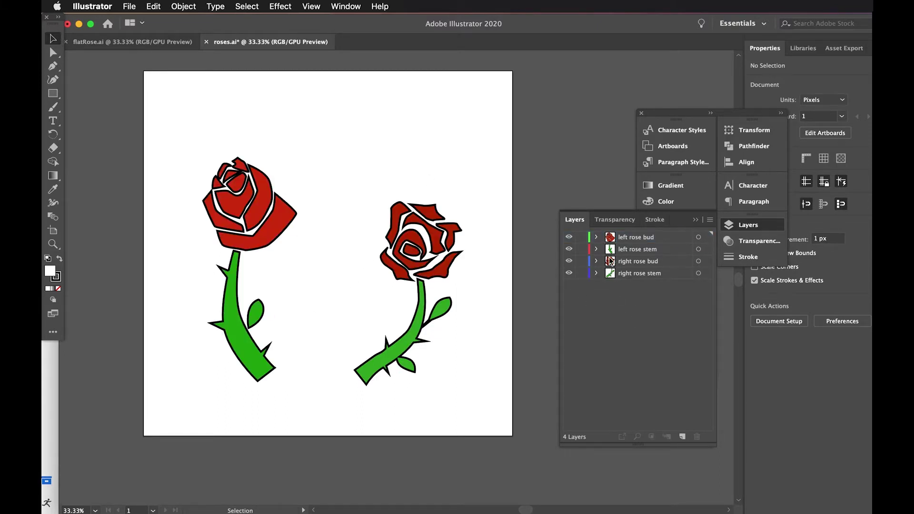
left_click(644, 238)
left_click(635, 262)
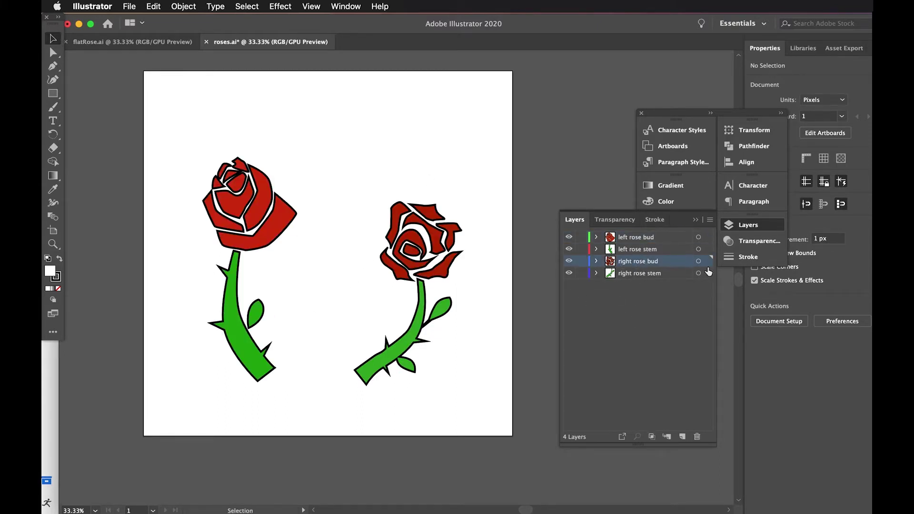
left_click_drag(335, 158, 451, 386)
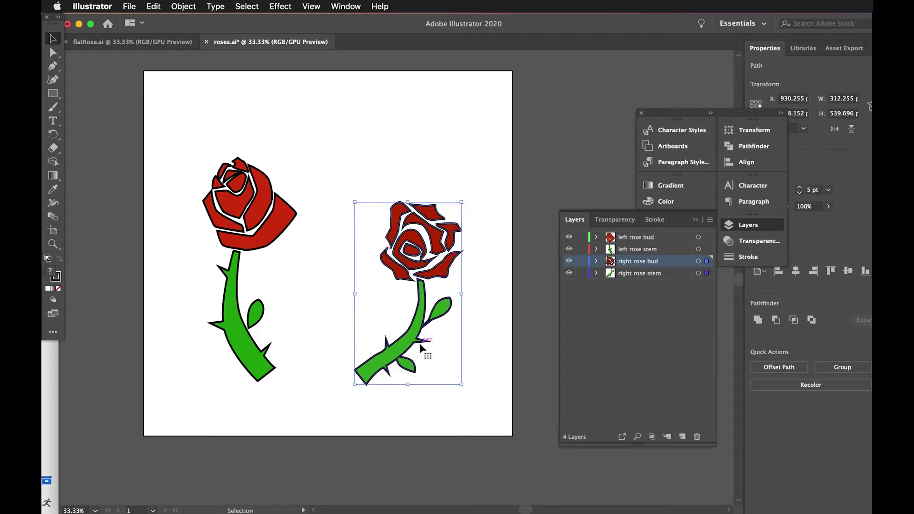
left_click_drag(421, 346, 261, 308)
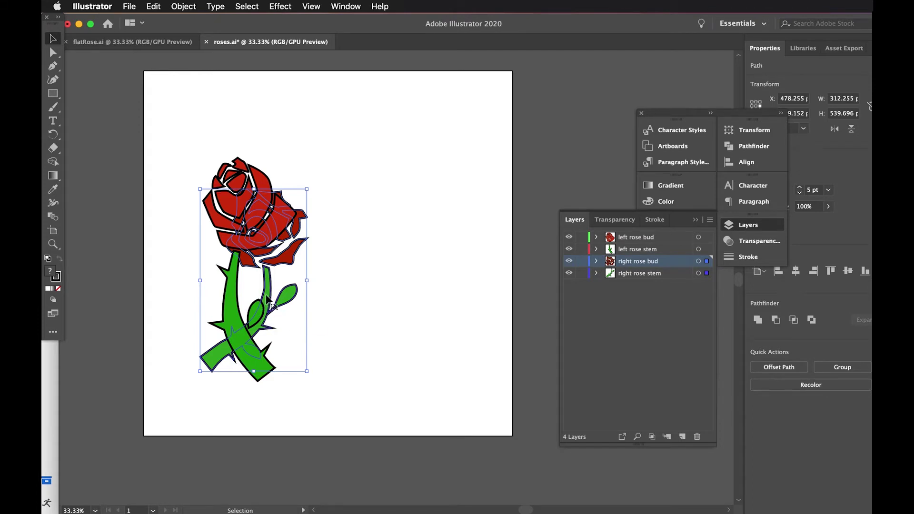
left_click_drag(266, 298, 418, 298)
left_click(476, 388)
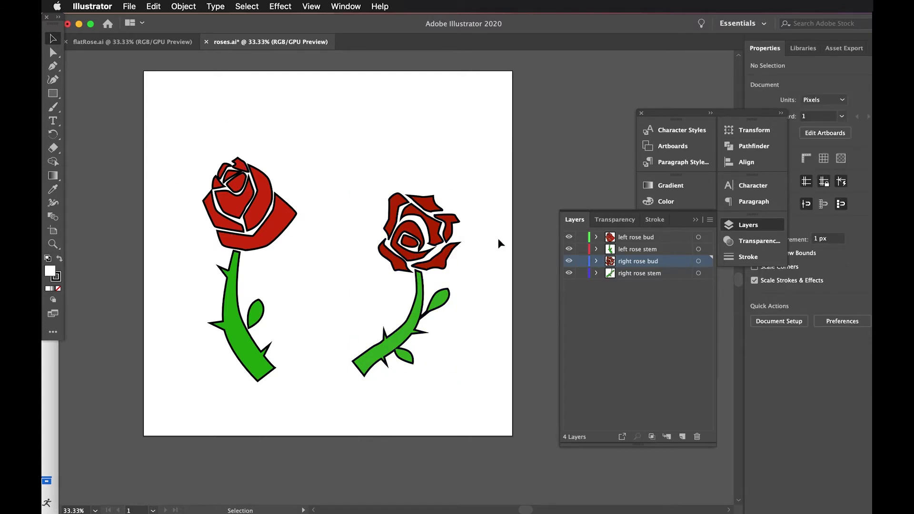
left_click(631, 236)
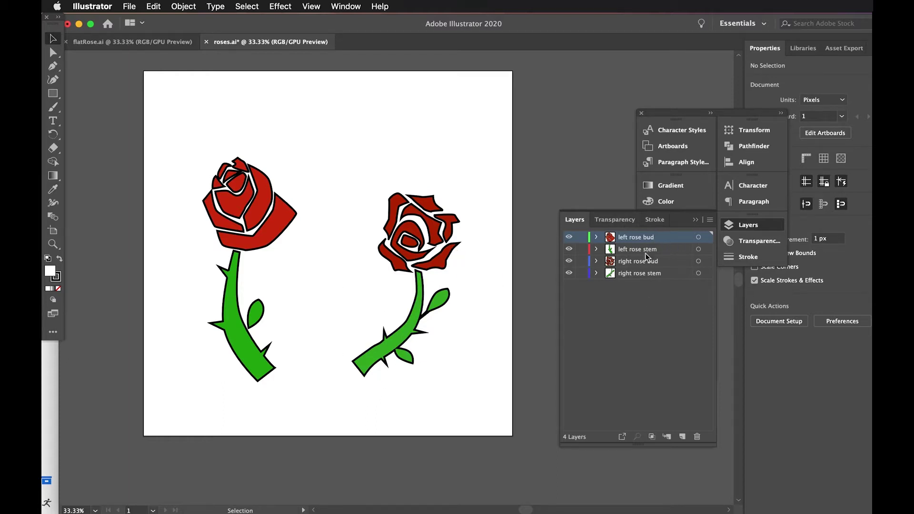
Step: Export the artwork as roses.psd in Photoshop format with default RGB, 72 ppi options
left_click(126, 7)
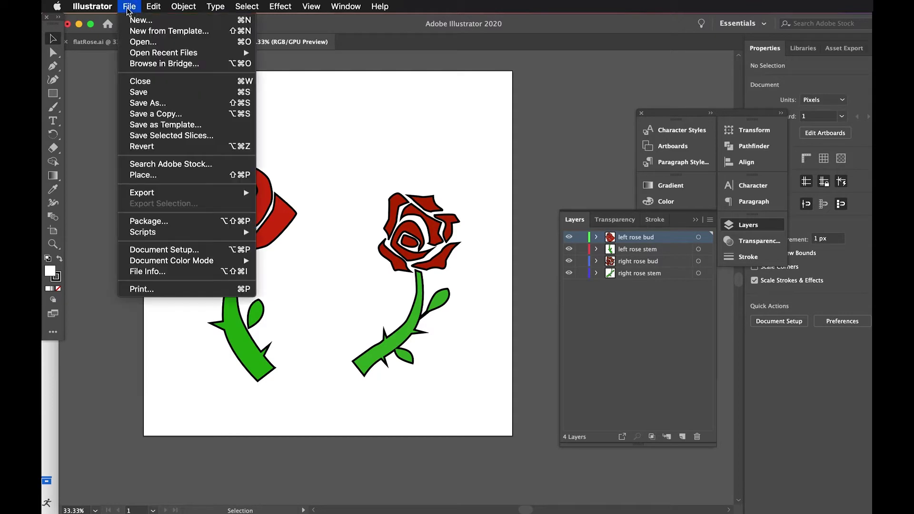
mouse_move(152, 195)
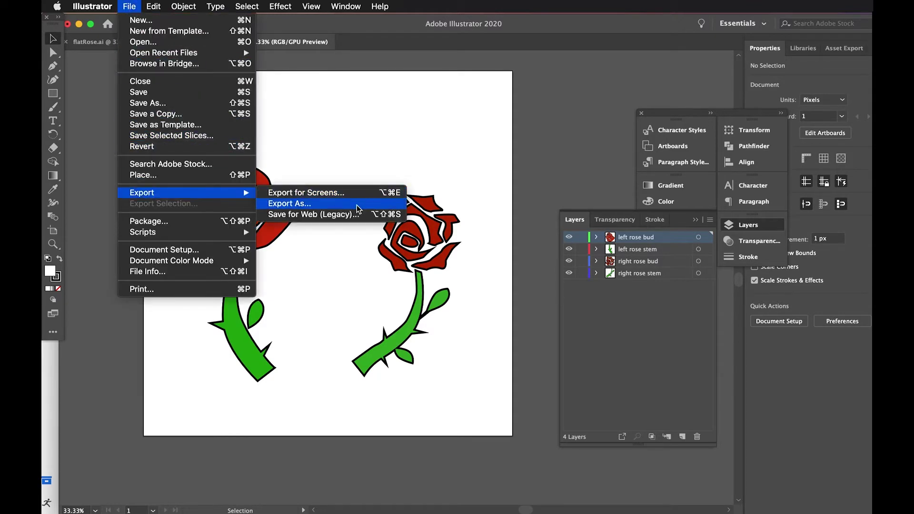
left_click(310, 204)
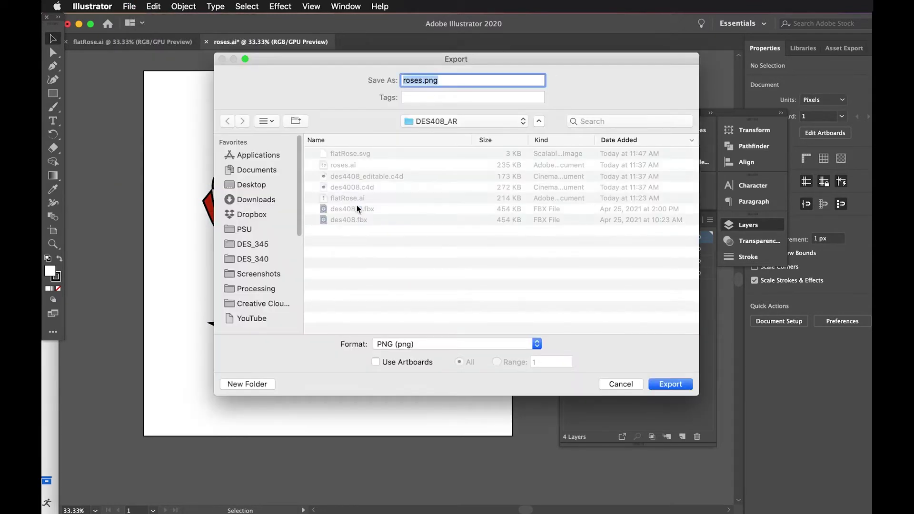
left_click(447, 344)
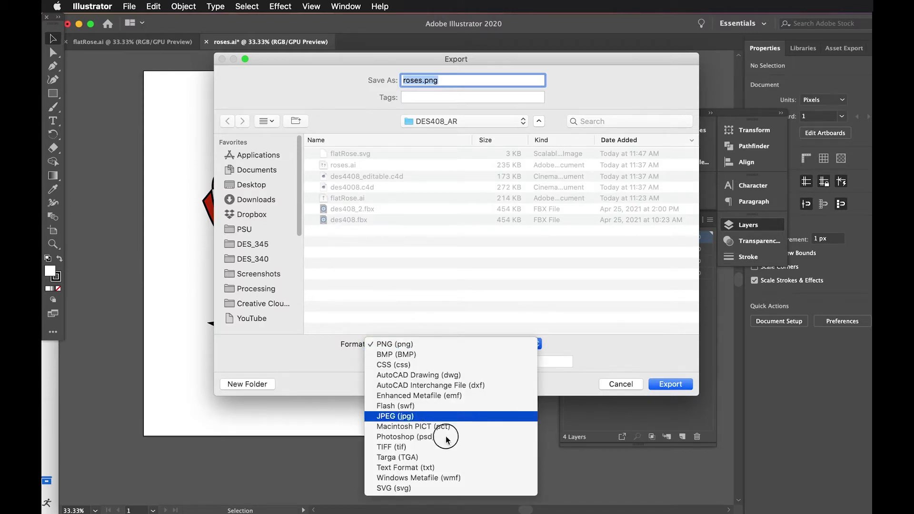
left_click(442, 437)
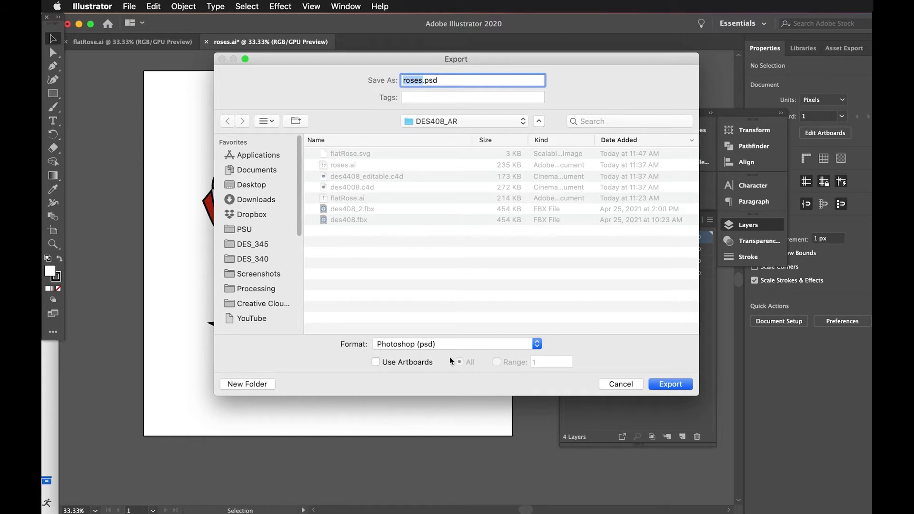
left_click(669, 383)
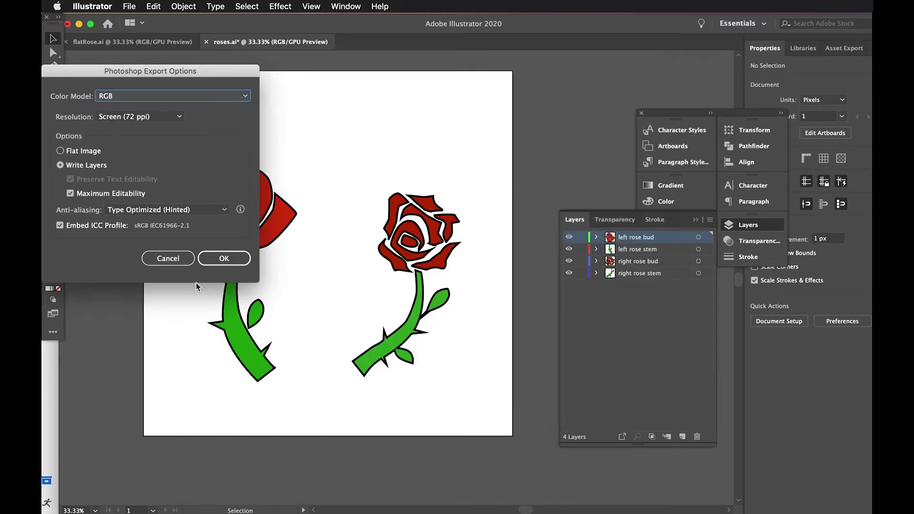
left_click(226, 258)
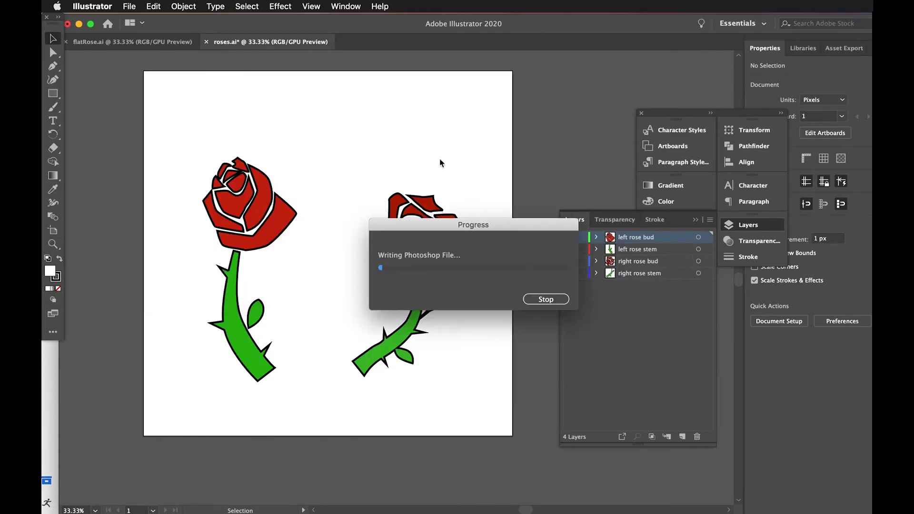
Step: Re-export the artwork as Photoshop roses.psd, replacing the existing file
key("super+Tab")
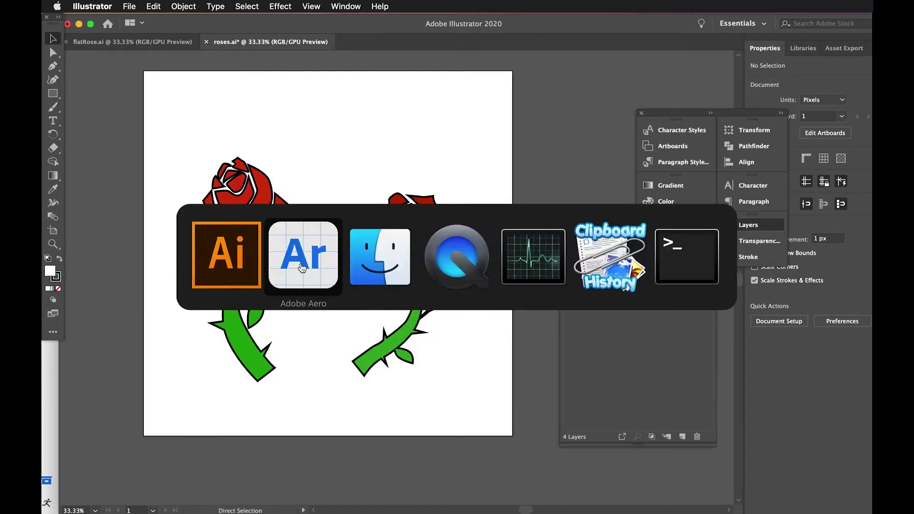
key("super+e")
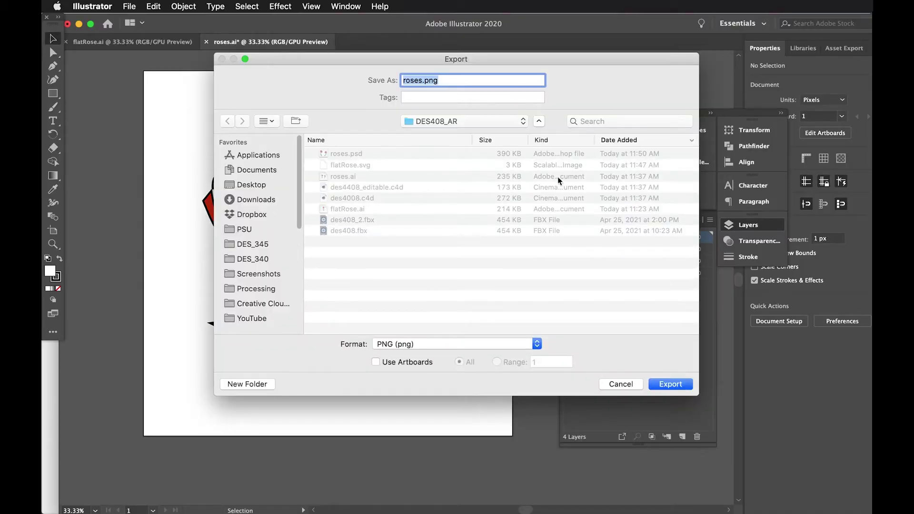
left_click(505, 345)
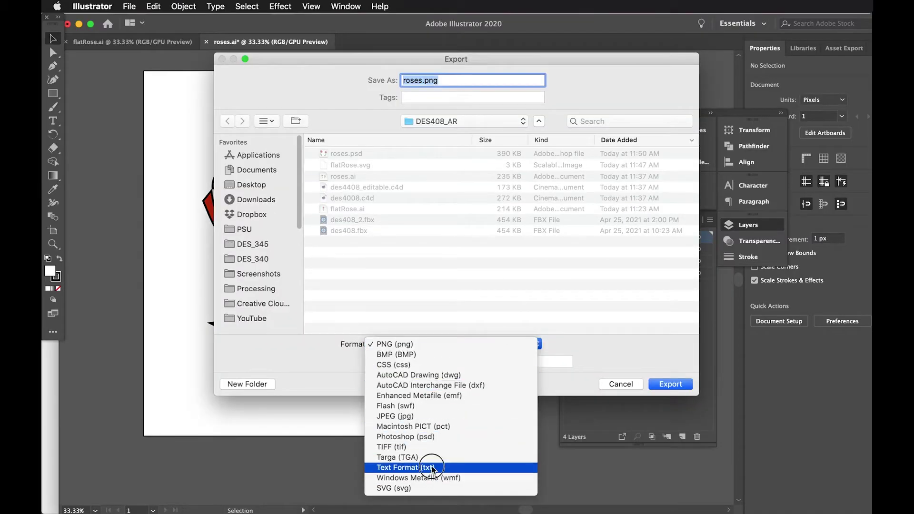
left_click(395, 436)
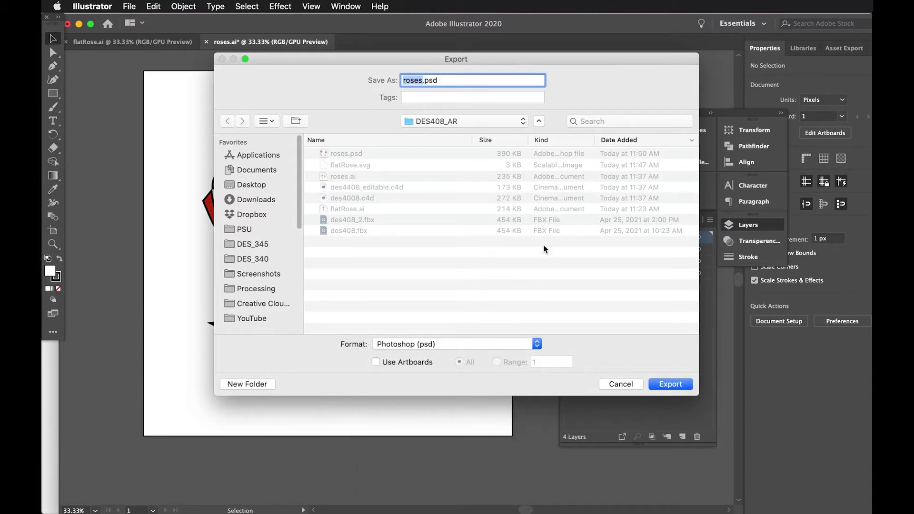
left_click(672, 390)
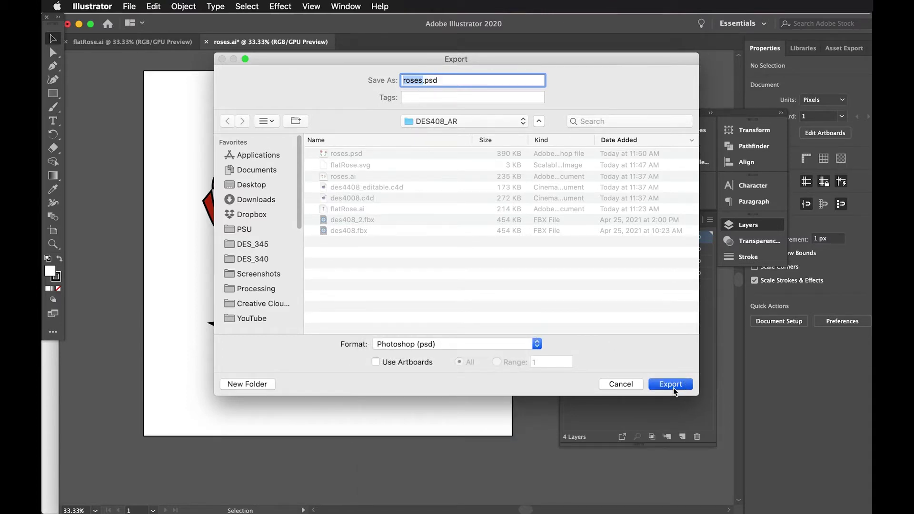
left_click(552, 132)
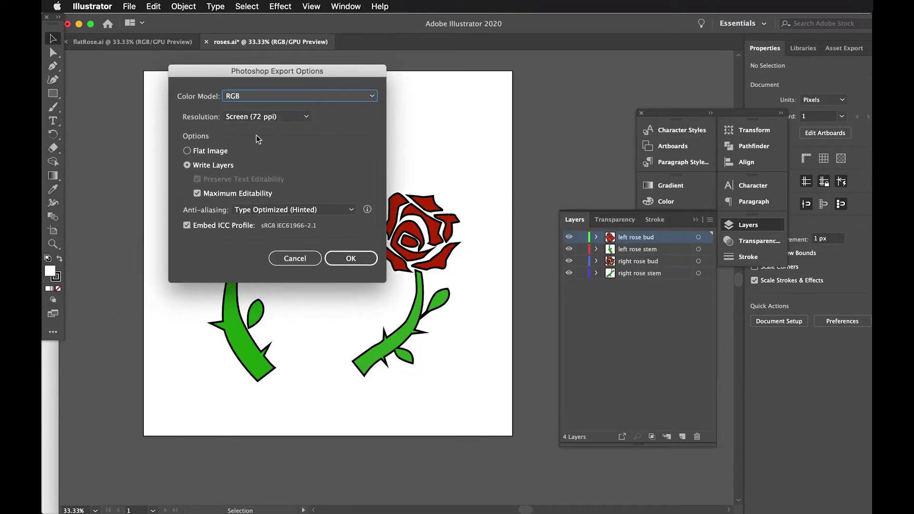
Step: Keep Write Layers and Screen (72 ppi) resolution in the Photoshop export options
left_click_drag(358, 76, 726, 77)
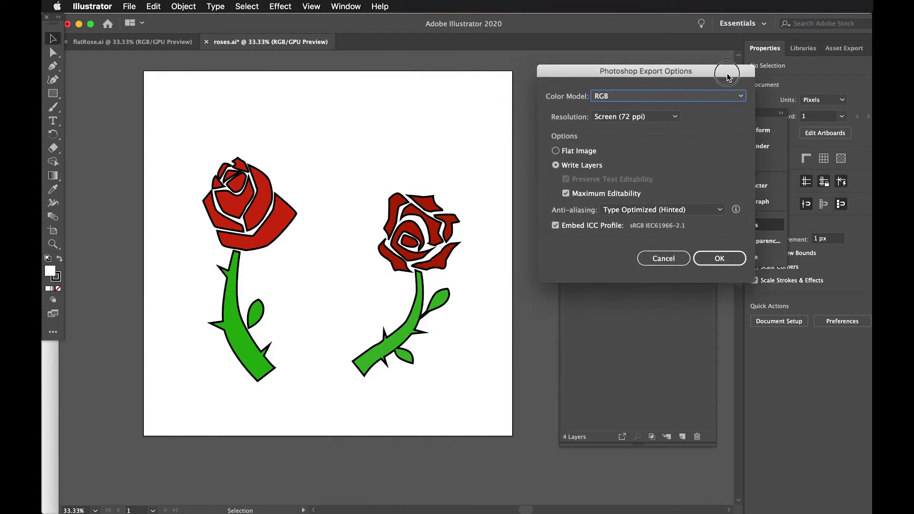
left_click(678, 119)
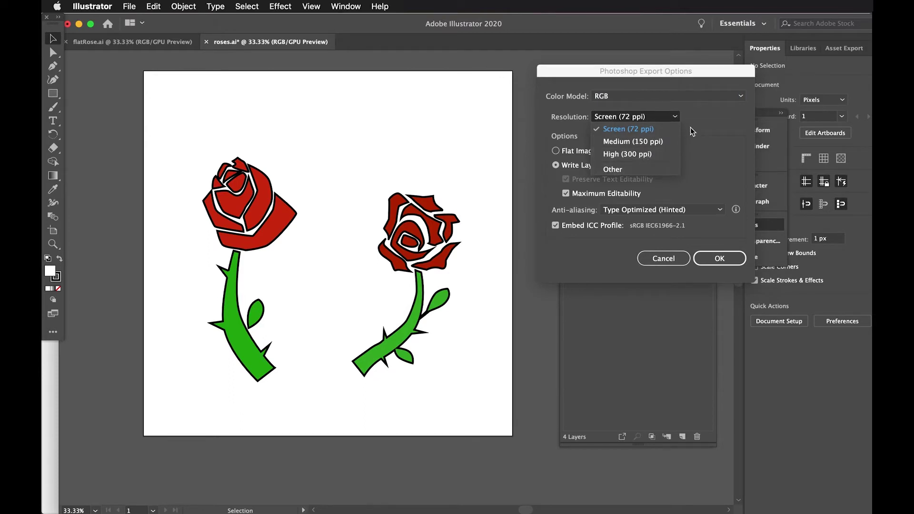
left_click(702, 123)
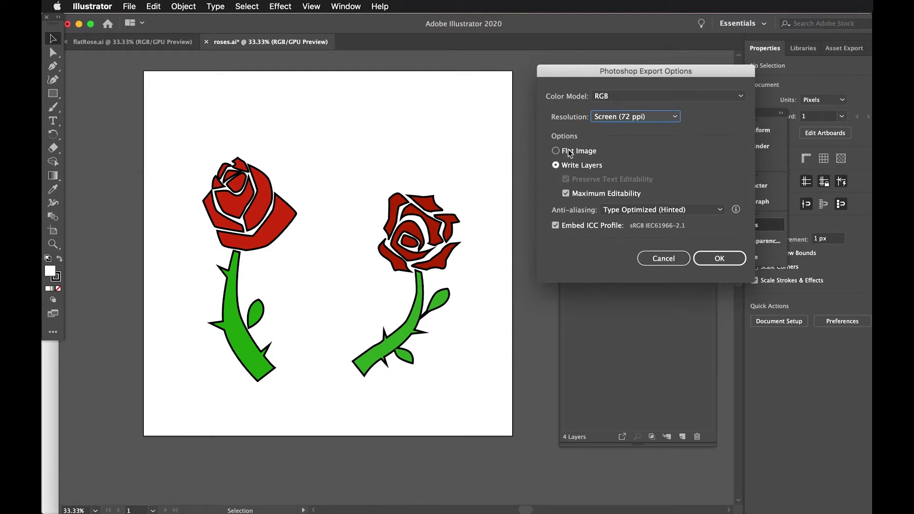
left_click_drag(633, 74, 623, 90)
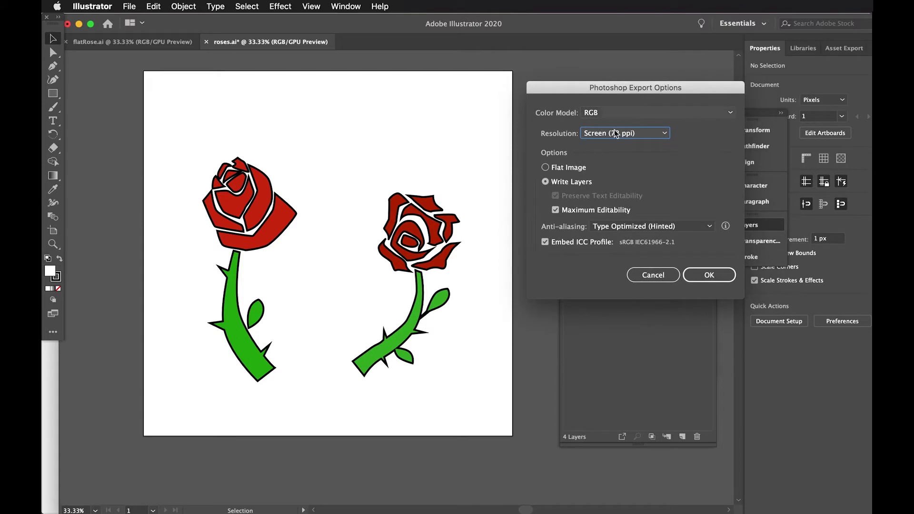
left_click(631, 138)
left_click(702, 135)
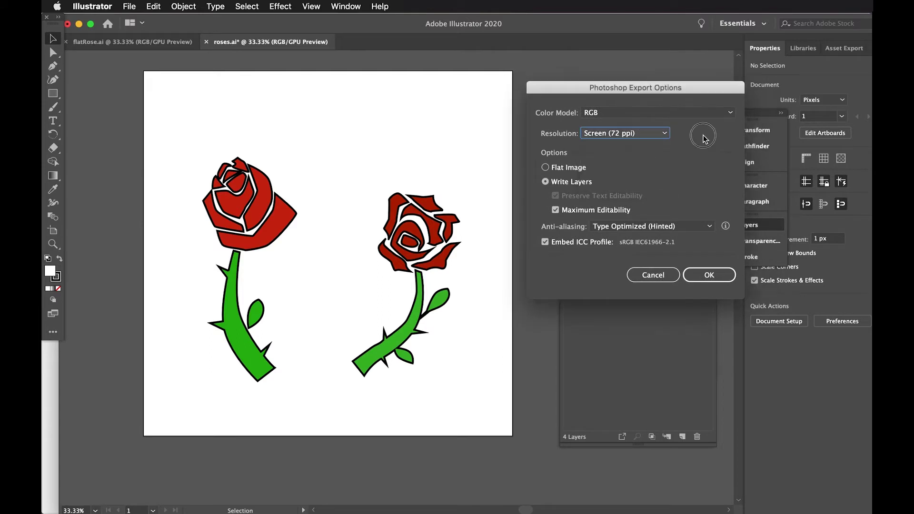
left_click(665, 136)
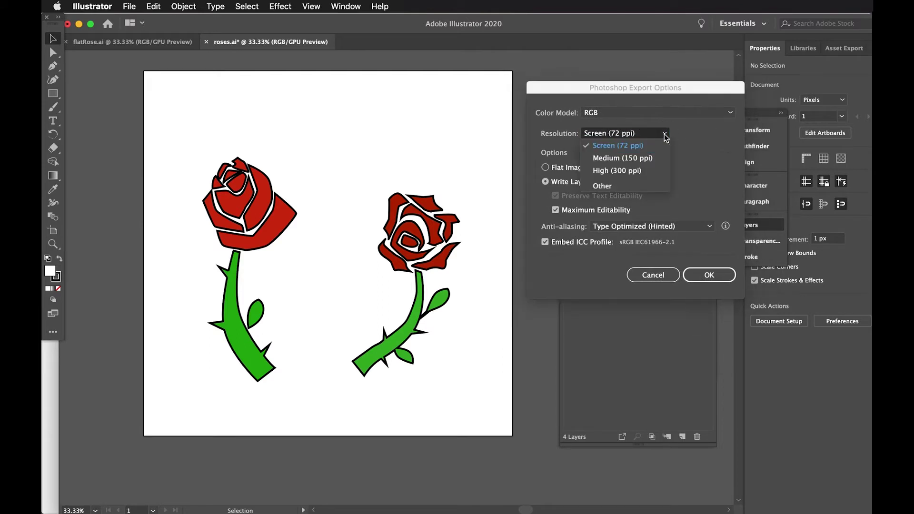
left_click(712, 132)
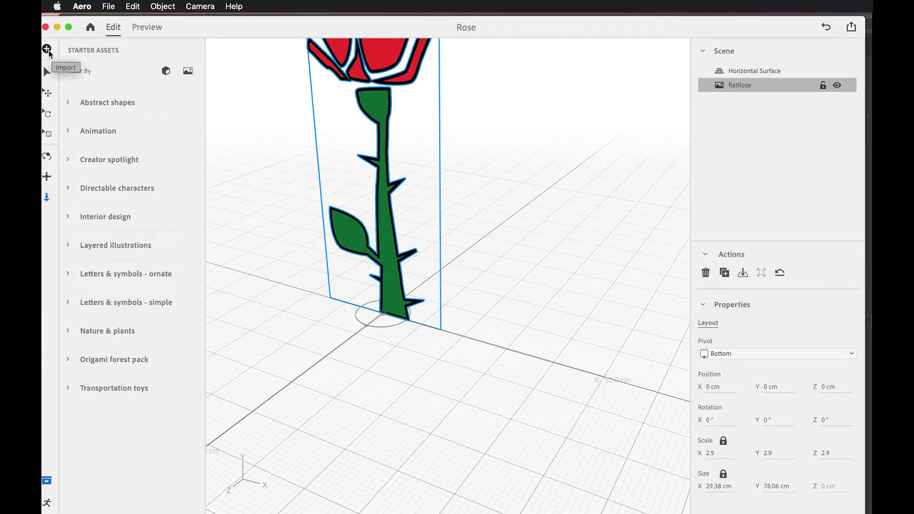
Step: Import roses.psd into the Rose scene
left_click(47, 50)
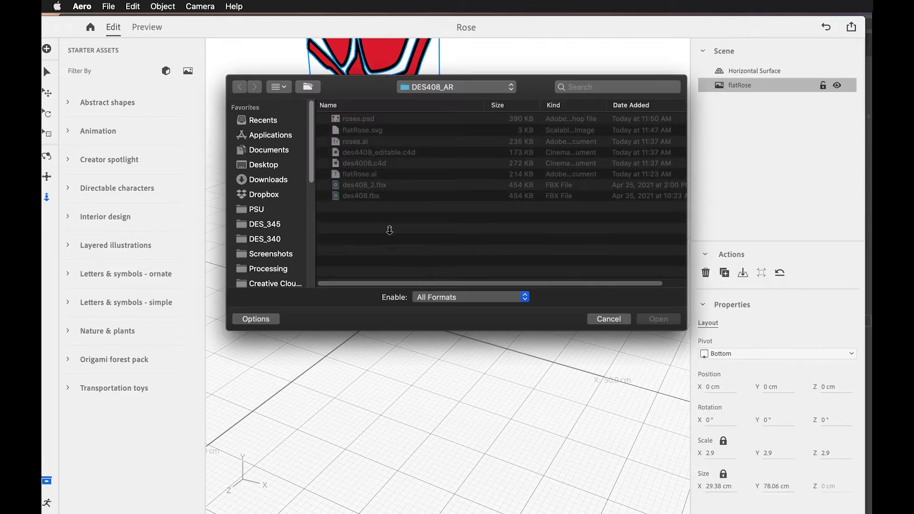
left_click(383, 120)
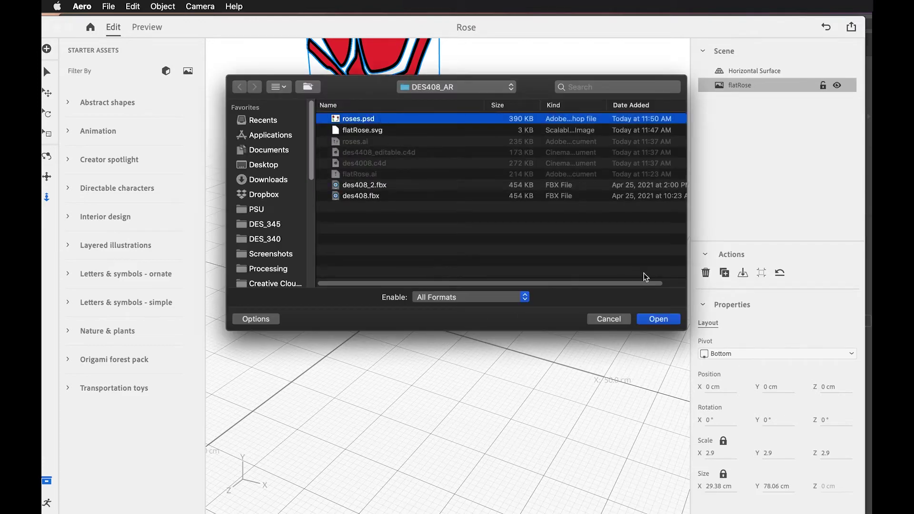
left_click(655, 320)
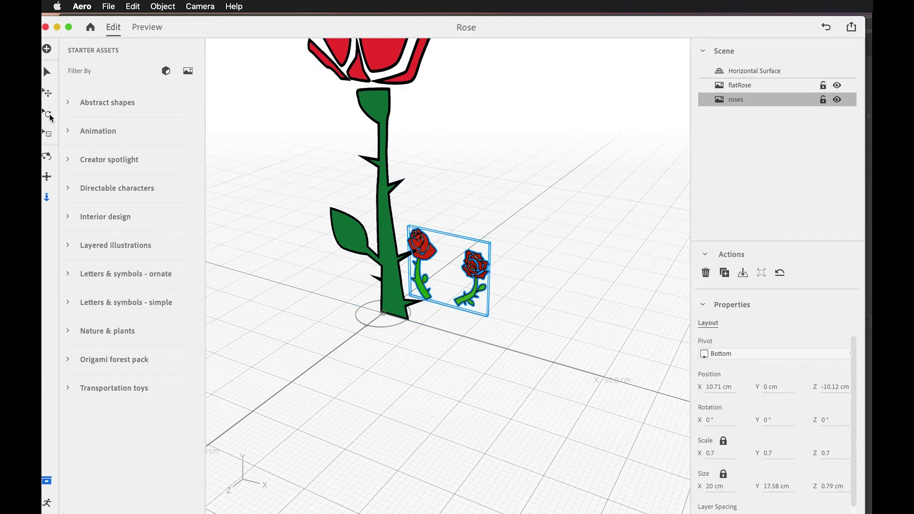
Step: Enlarge the roses image to about scale 3, matching the flat rose's height
key("super+Tab")
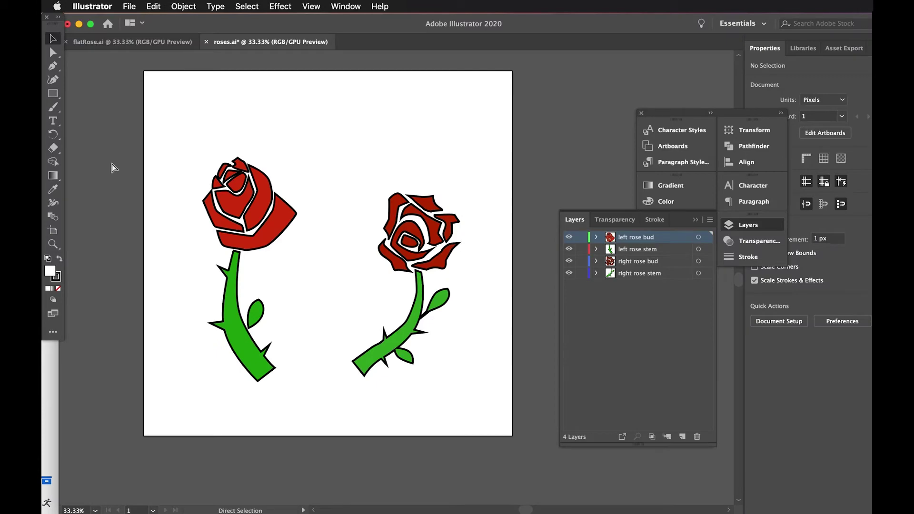
key("super+Tab")
key("super+Tab")
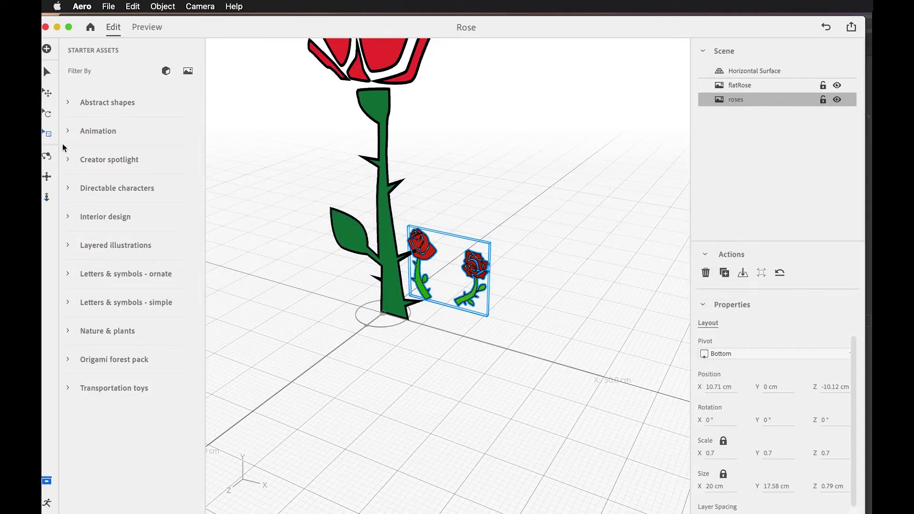
left_click(410, 289)
left_click_drag(508, 326, 764, 375)
left_click_drag(549, 341, 405, 298)
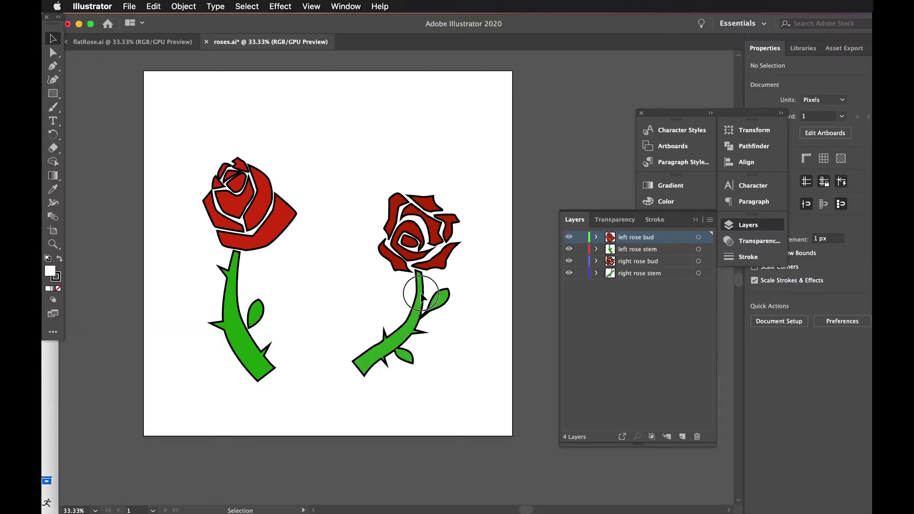
key("super+Tab")
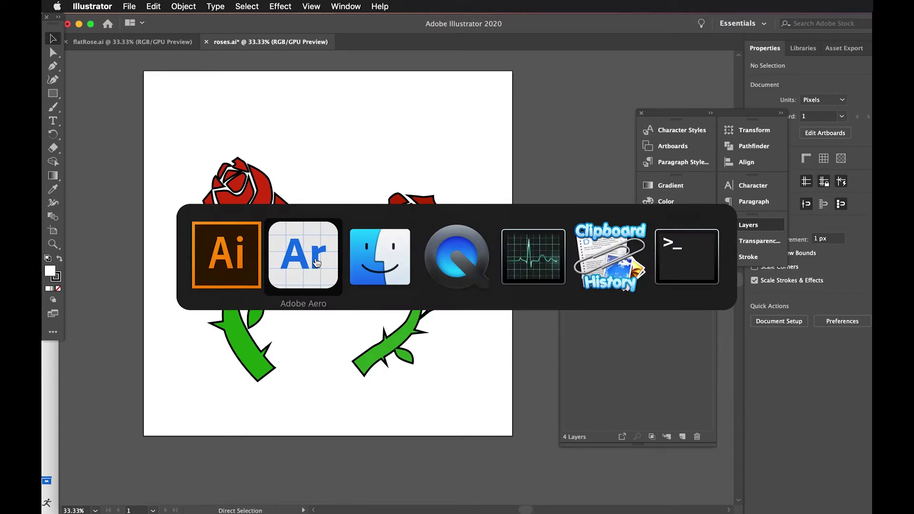
Step: Orbit around the roses and set their Layer Spacing Z to 1 cm
left_click(289, 263)
left_click_drag(505, 328, 631, 373)
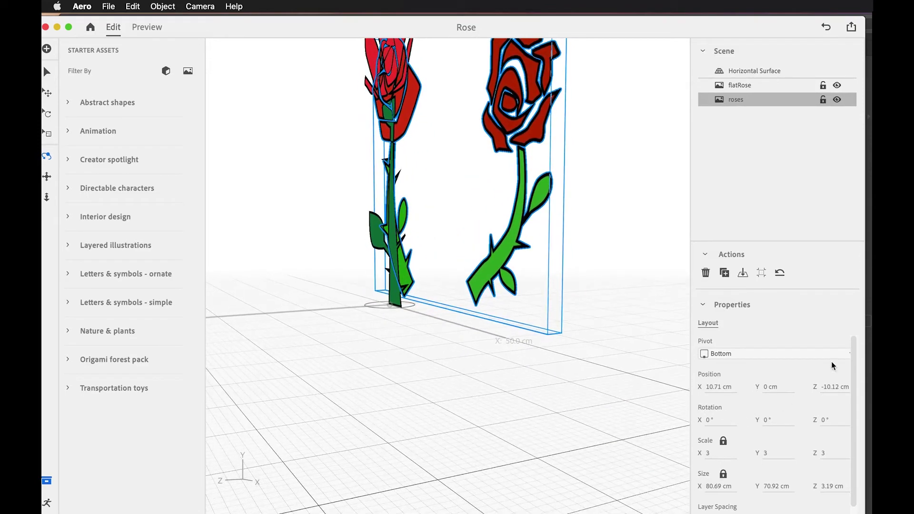
left_click_drag(853, 363, 849, 438)
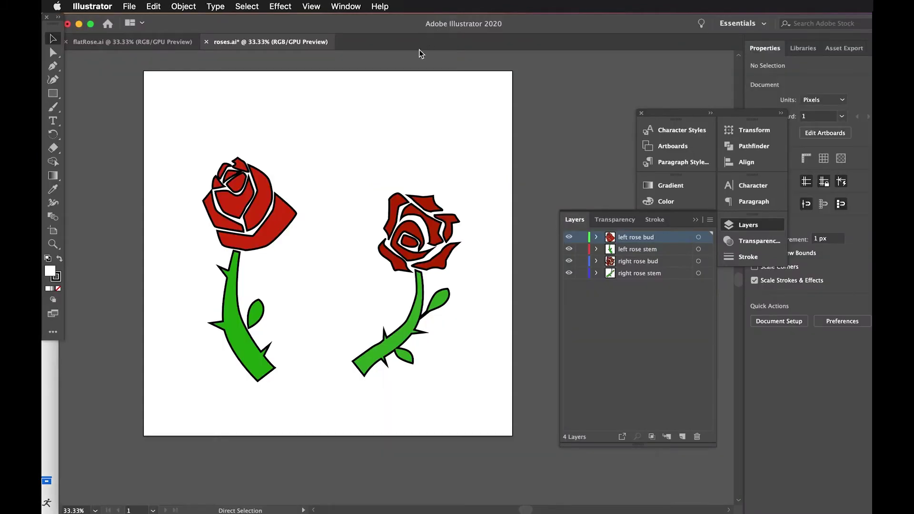
key("super+Tab")
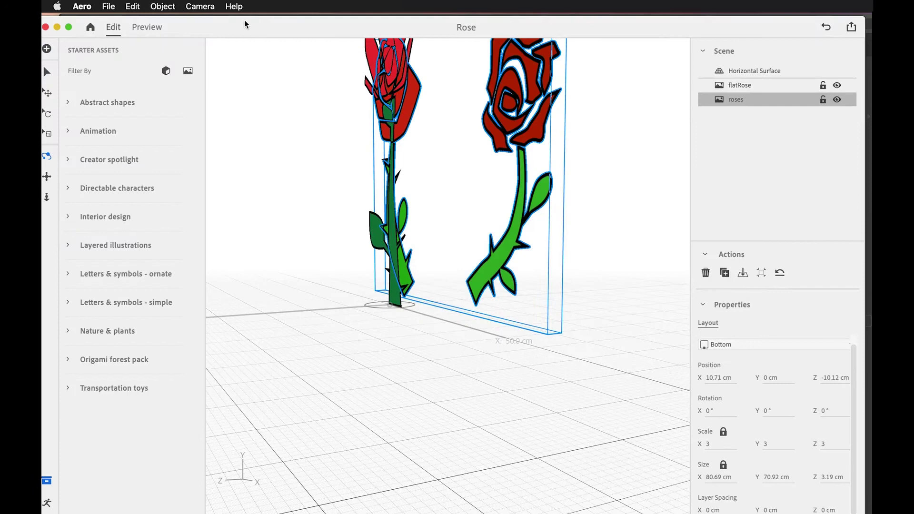
left_click_drag(245, 24, 251, 22)
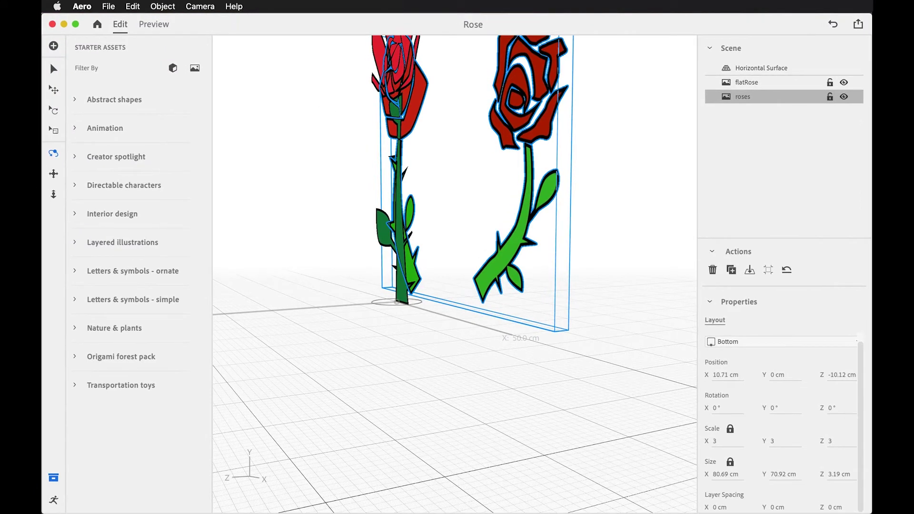
left_click(836, 508)
left_click_drag(835, 509, 869, 506)
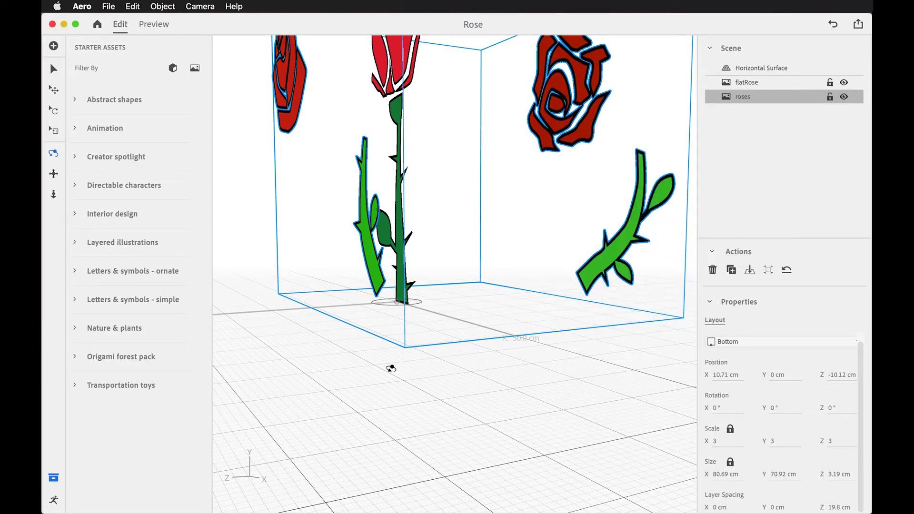
type("1")
key("Return")
Step: Increase the layer spacing to 7.7 cm, view from above, and select flatRose
left_click_drag(394, 370, 352, 380)
mouse_move(851, 511)
left_mouse_down()
mouse_move(833, 503)
mouse_move(860, 506)
left_mouse_up()
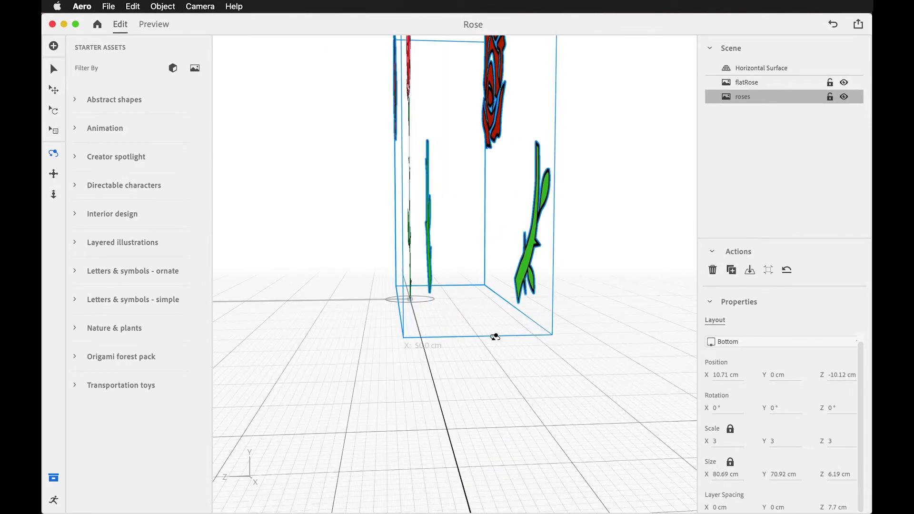
left_click_drag(469, 398, 752, 86)
left_click(750, 82)
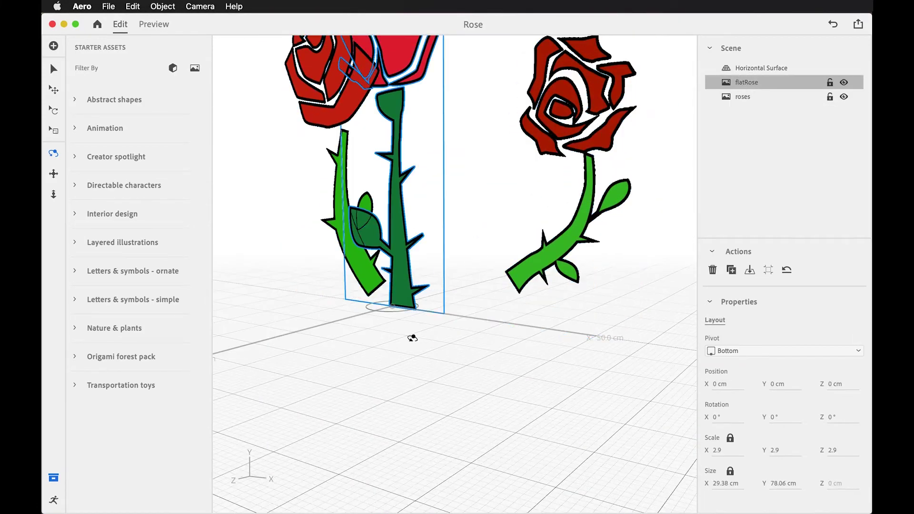
Step: Push the flat rose back to Z -11.68 cm between the roses
key("w")
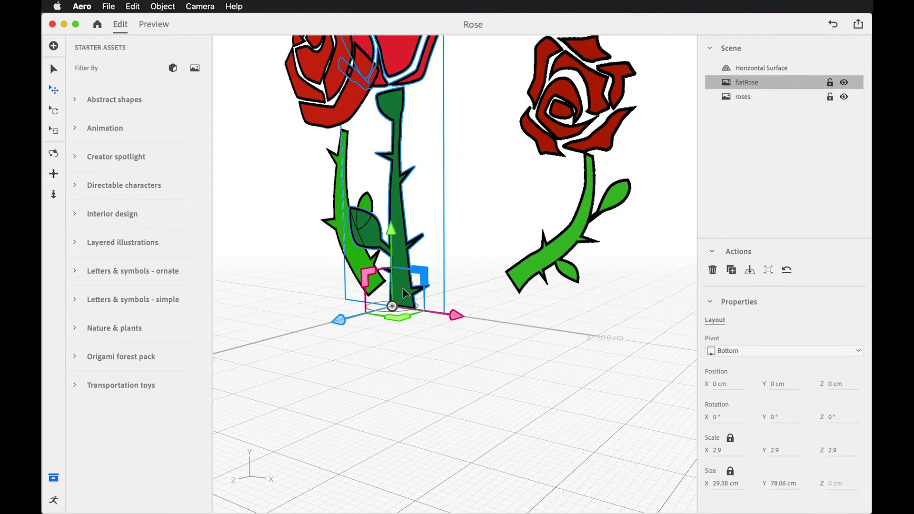
left_click_drag(340, 323, 384, 318)
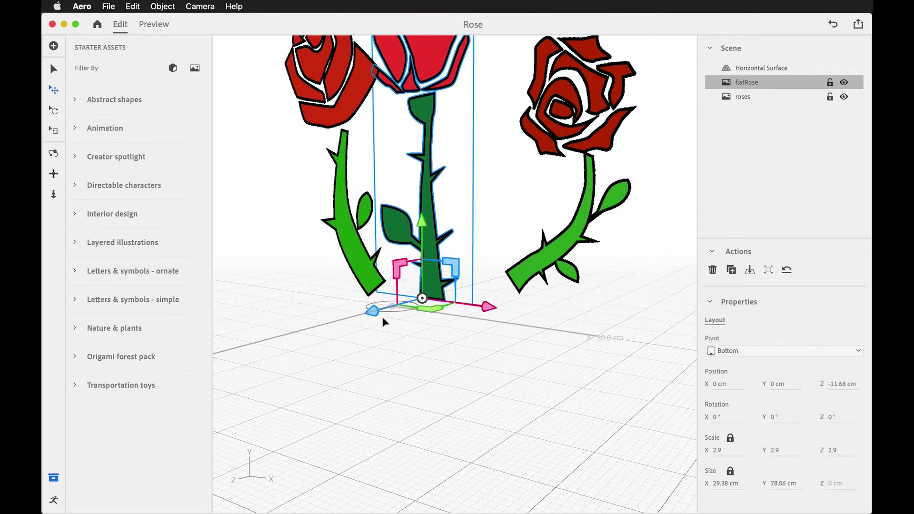
key("alt")
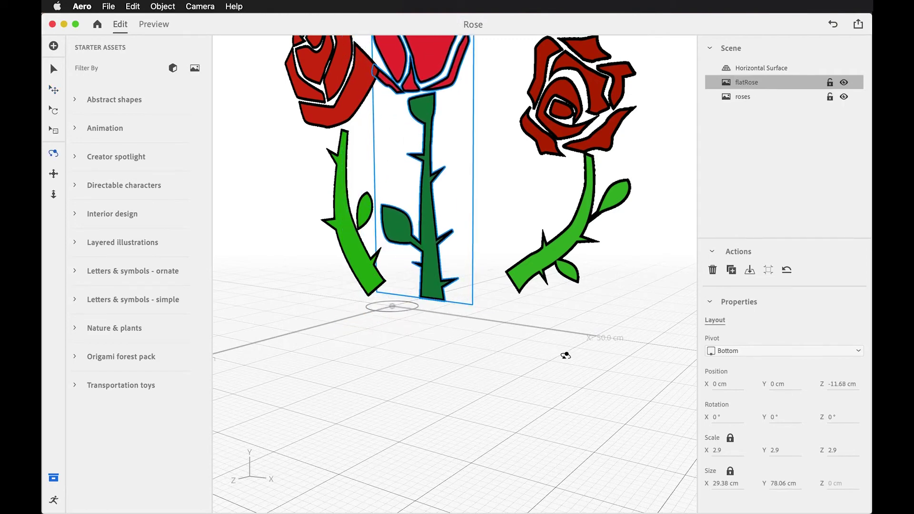
left_click_drag(566, 356, 441, 337, "alt")
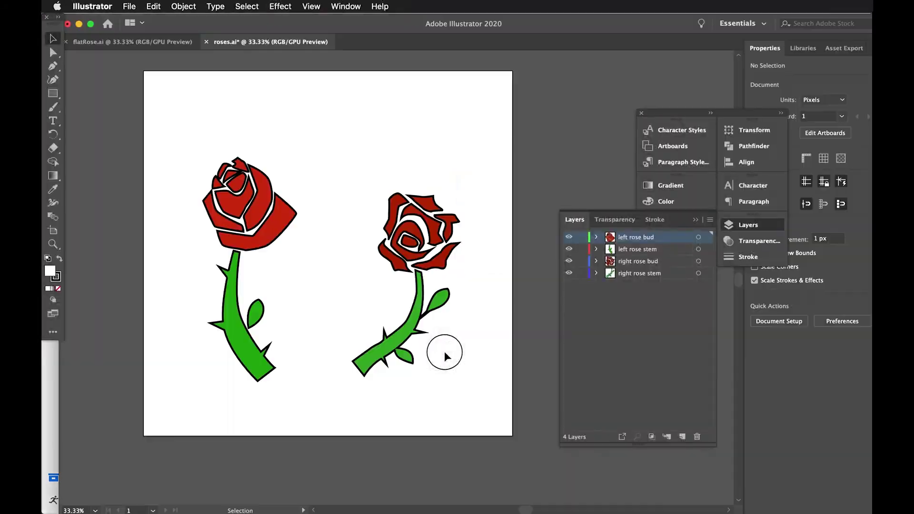
key("super+Tab")
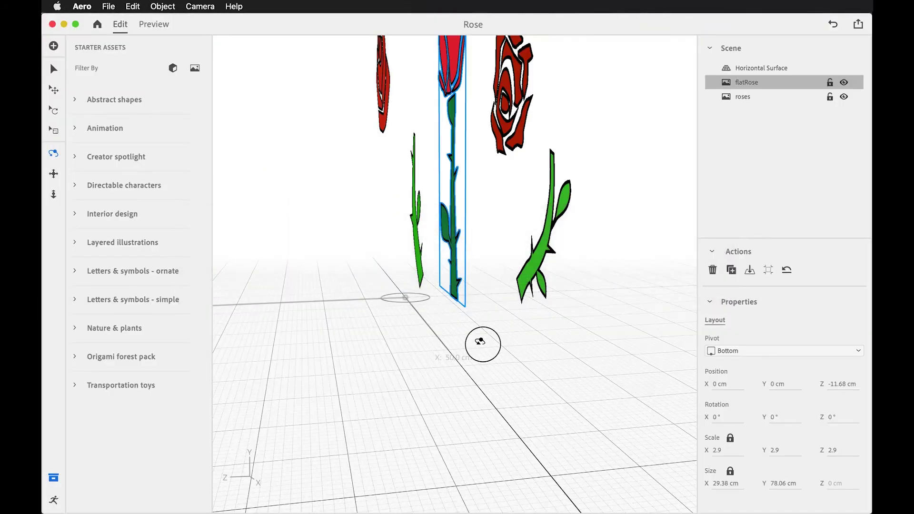
left_click_drag(480, 341, 552, 369)
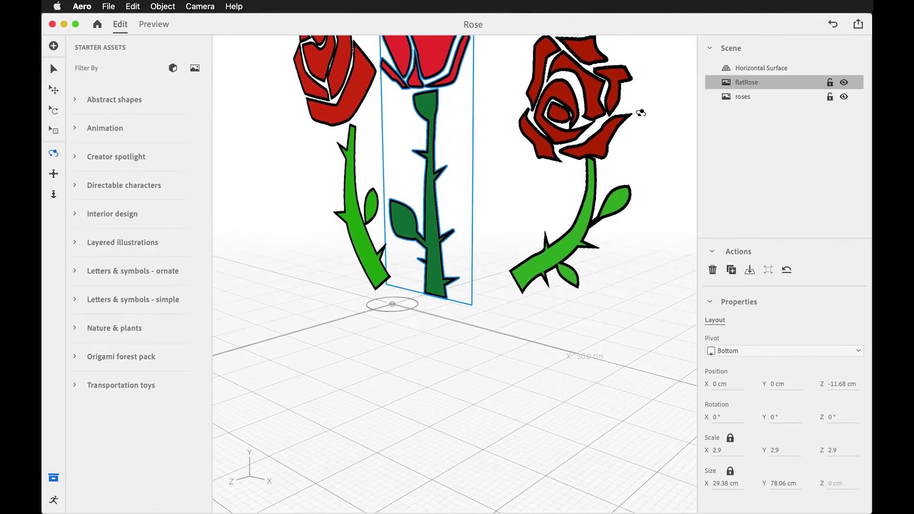
Step: Scale the roses image to 3.7 and set its Layer Spacing Z to 14.2 cm
left_click(743, 96)
left_click_drag(836, 492, 867, 484)
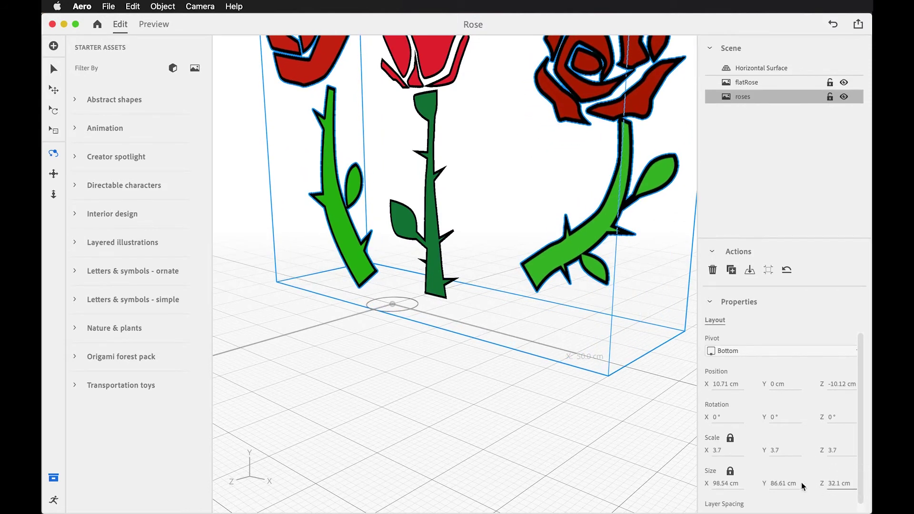
scroll(856, 476, "down", 1)
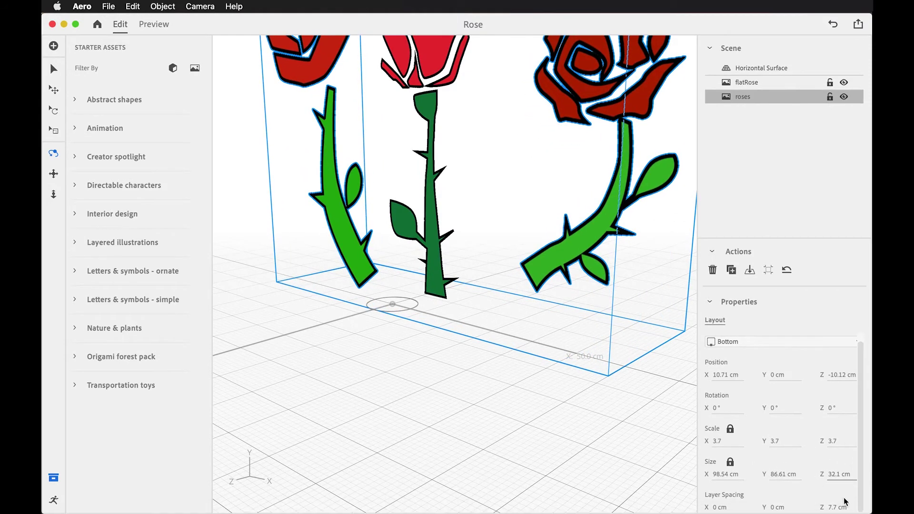
left_click_drag(840, 494, 868, 505)
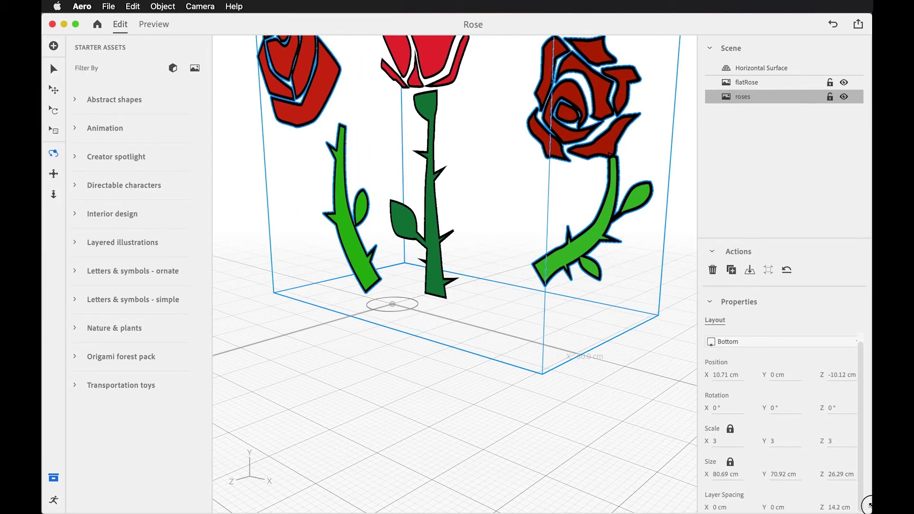
left_click_drag(451, 388, 575, 379)
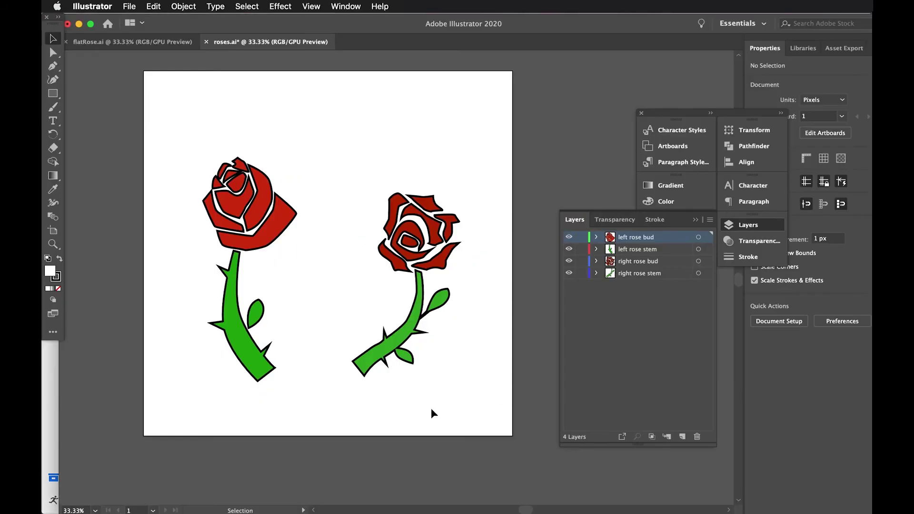
Step: Nudge the flat rose right toward the centre, then return to the Cloud documents home
key("super+Tab")
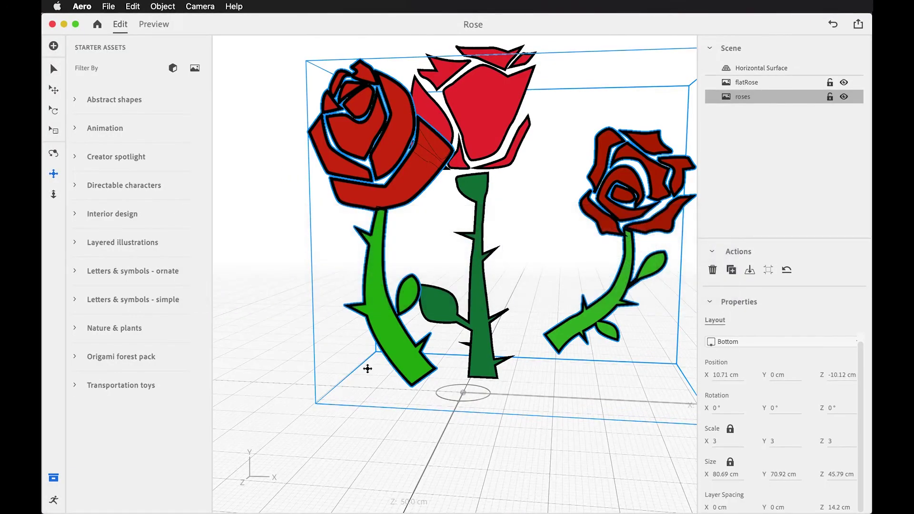
left_click_drag(443, 394, 467, 394)
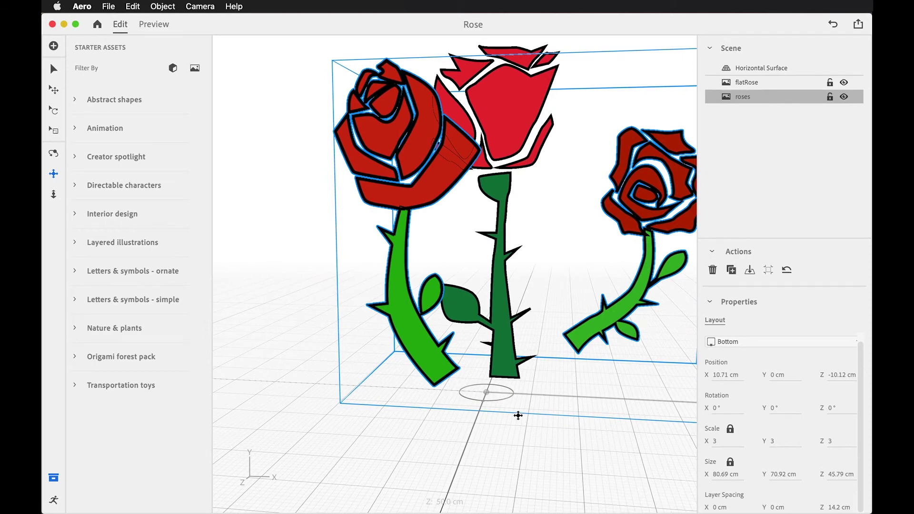
left_click(757, 85)
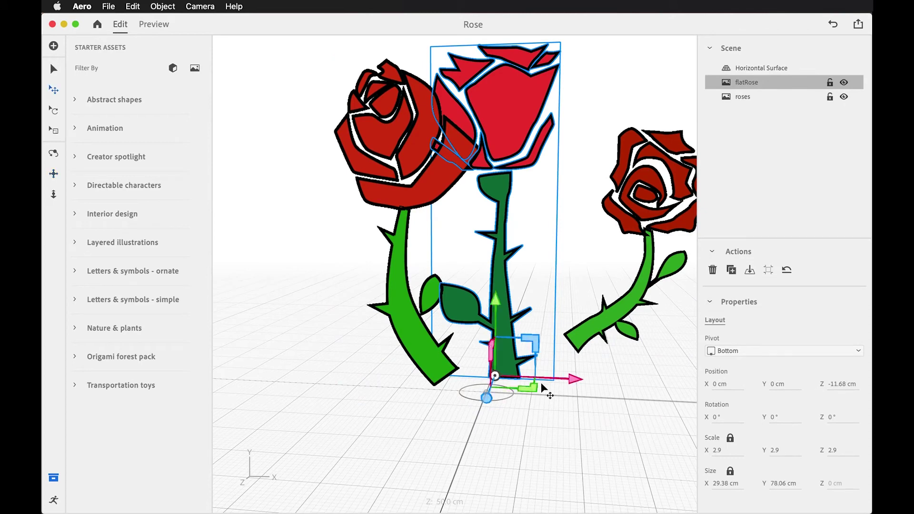
left_click_drag(577, 382, 608, 386)
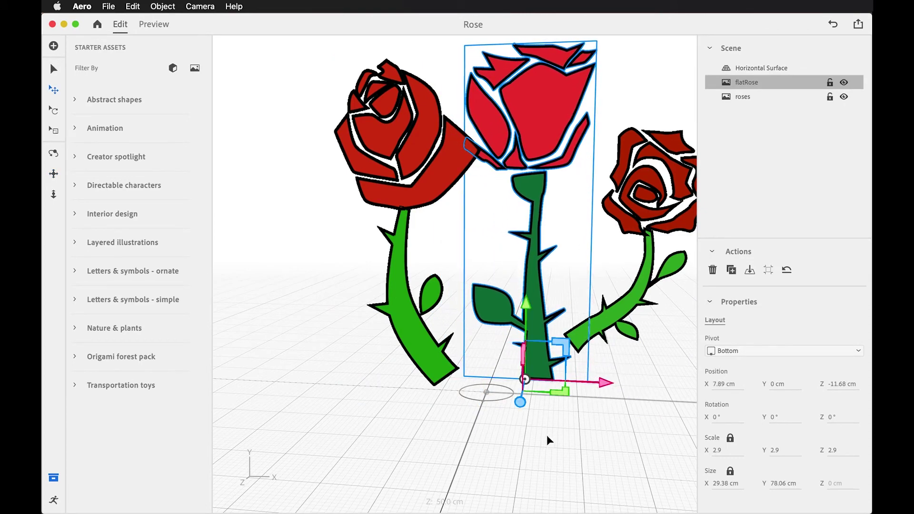
left_click(97, 25)
left_click(286, 256)
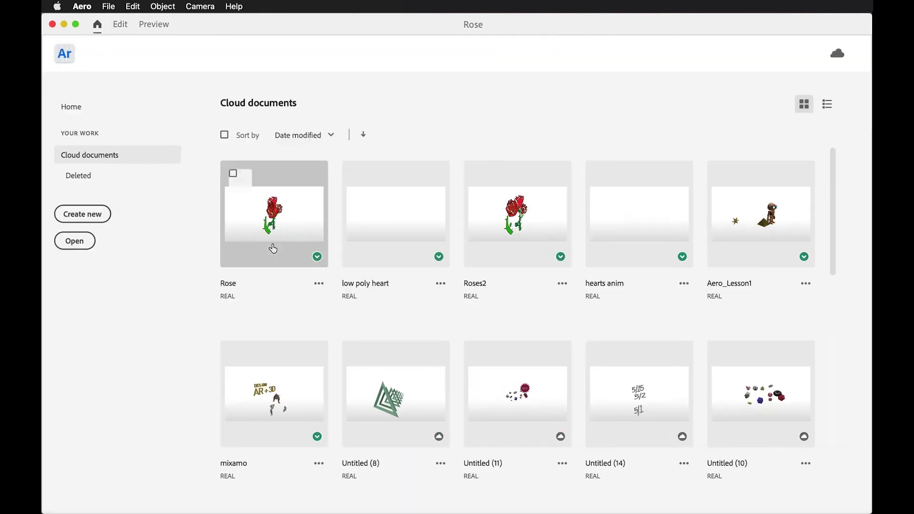
Step: Open the Rose project card on the Cloud documents screen
left_click(273, 248)
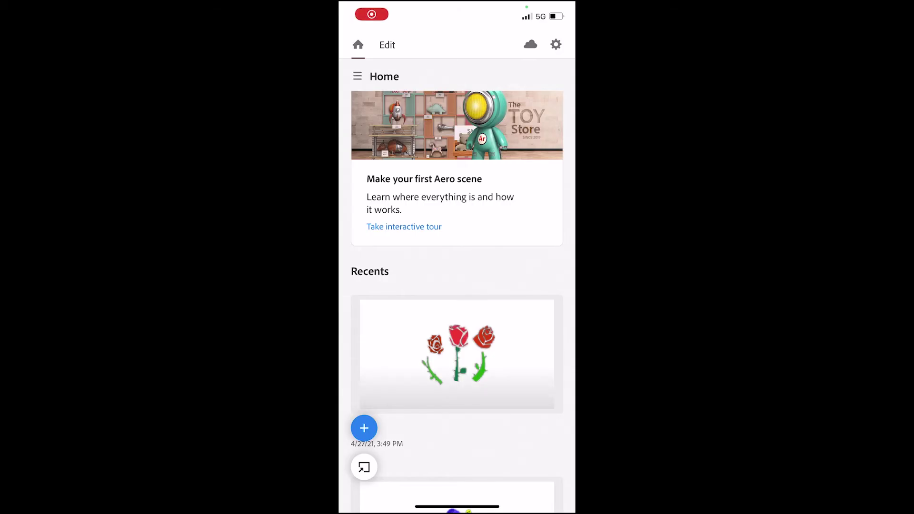
Step: Place the Rose scene in AR against the wall and select the flat rose
left_click(365, 427)
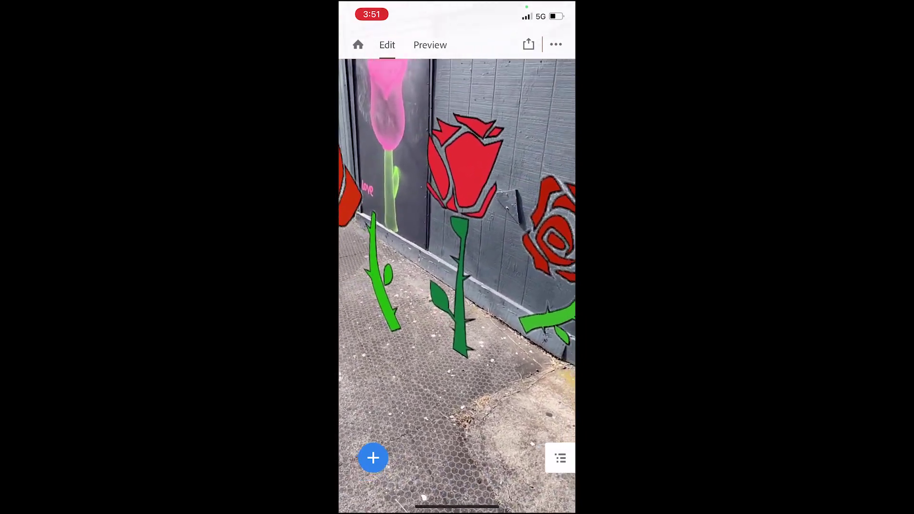
left_click(443, 162)
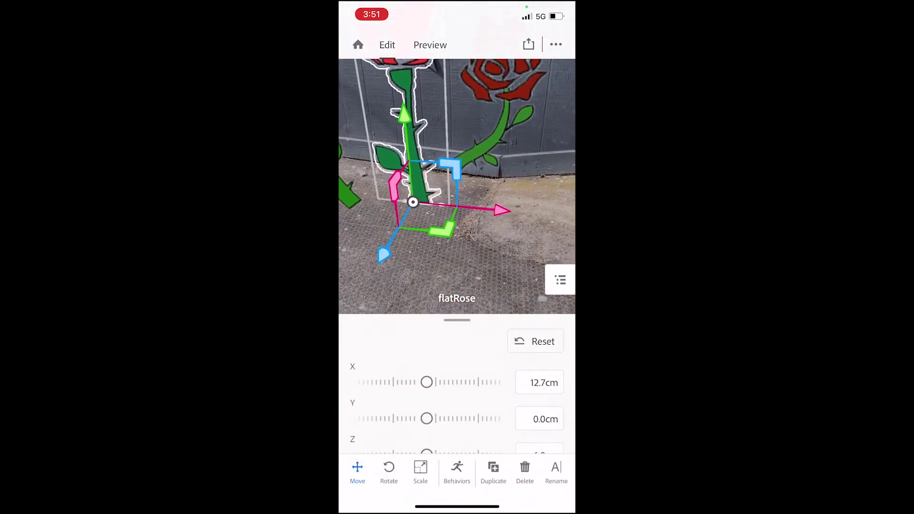
Step: Drag the flat rose left to about X 8.3 cm, between the other roses
left_click_drag(483, 224, 409, 238)
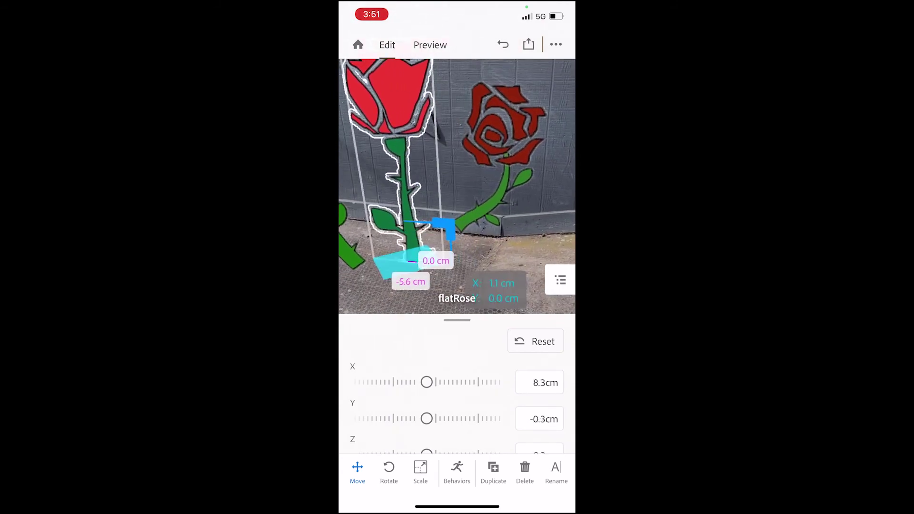